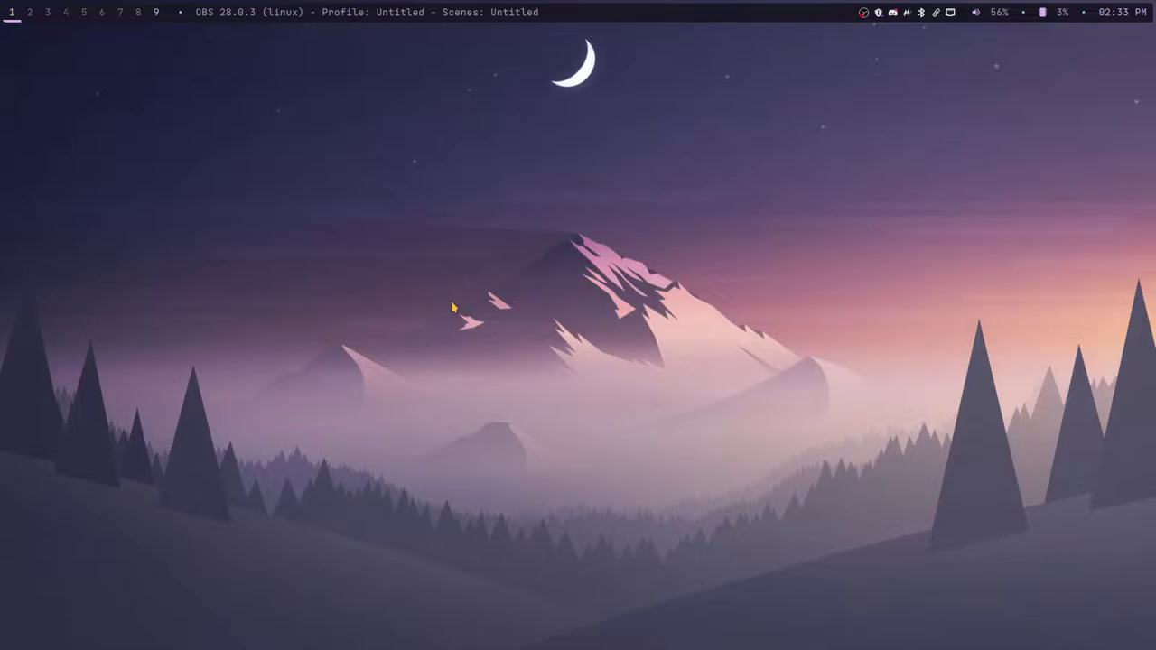
Launch the simple64 emulator from the application launcher
key("super+d")
type("SI")
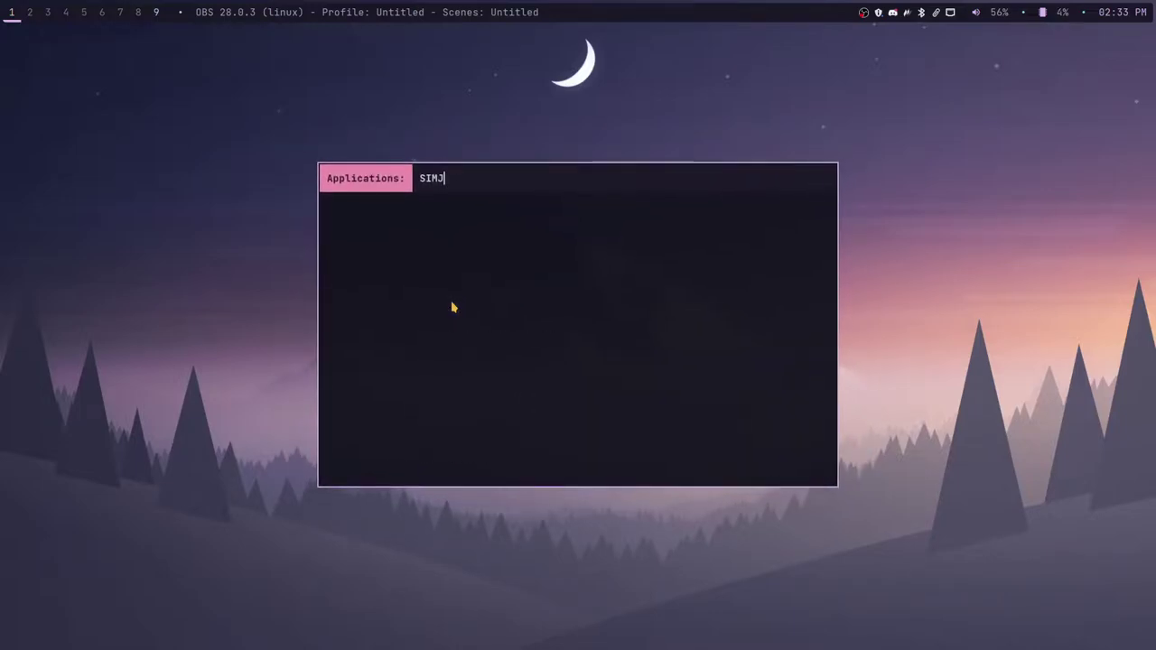
key("BackSpace")
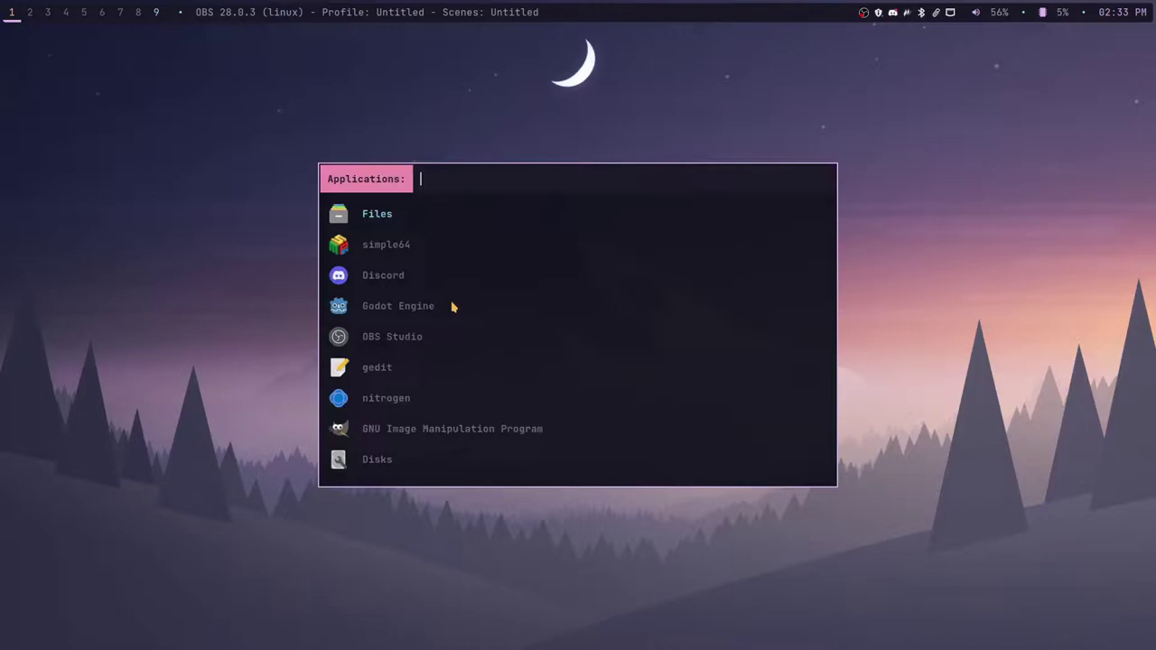
type("simple")
key("Return")
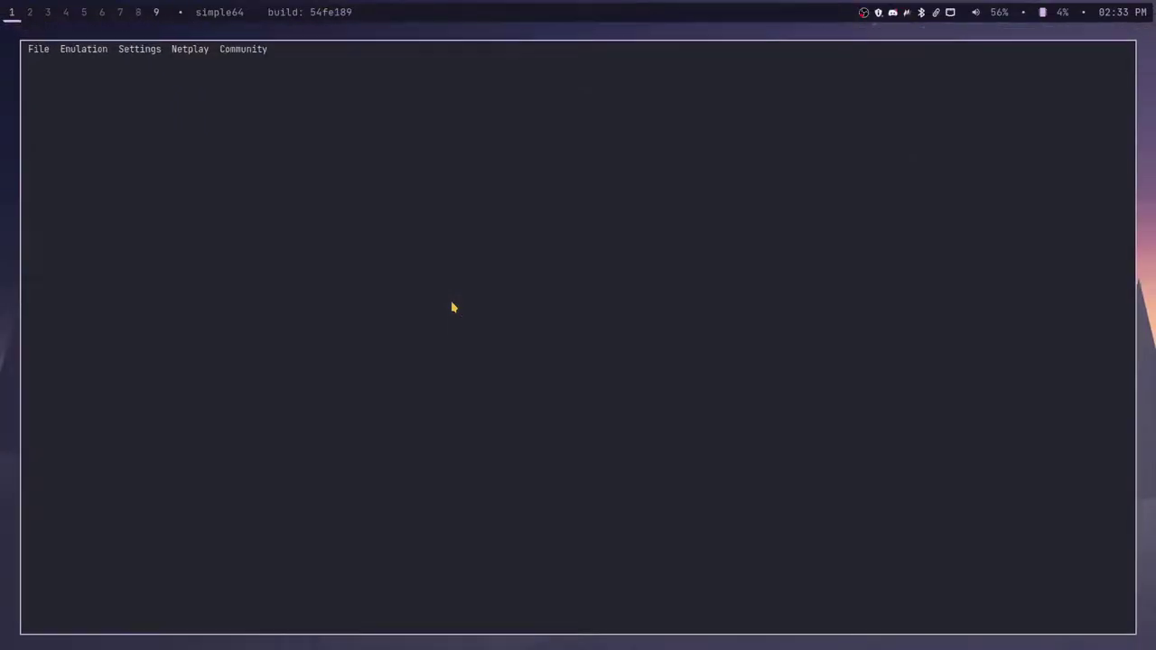
Look over simple64's ROM opening and save state commands and exit the emulator
left_click(28, 45)
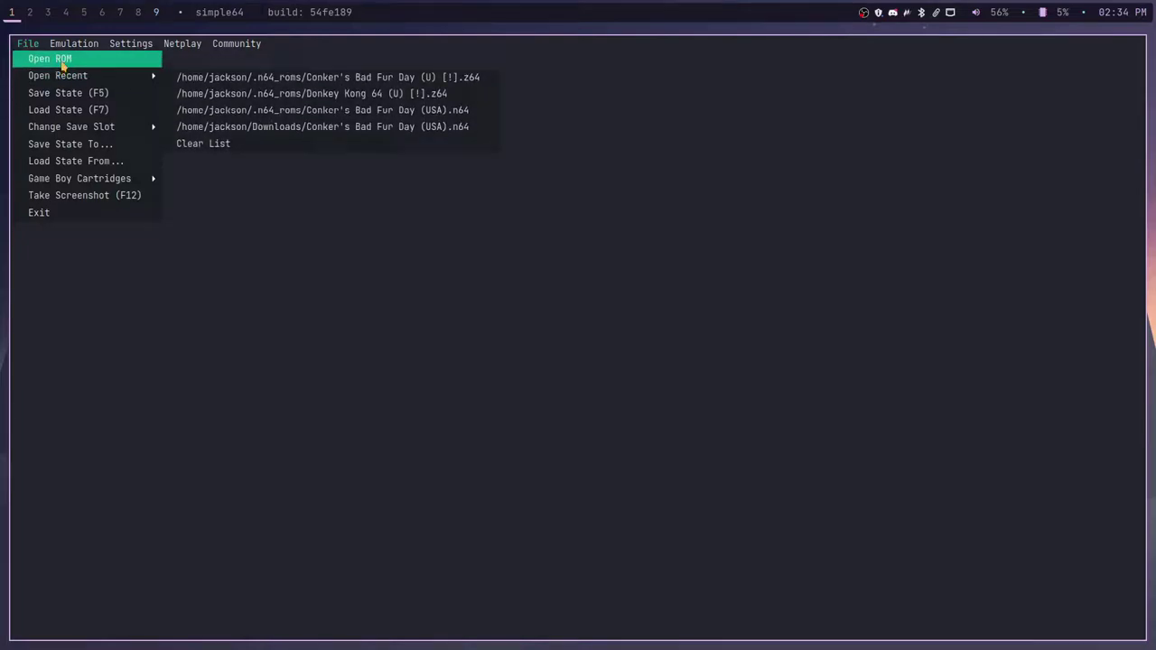
left_click(289, 382)
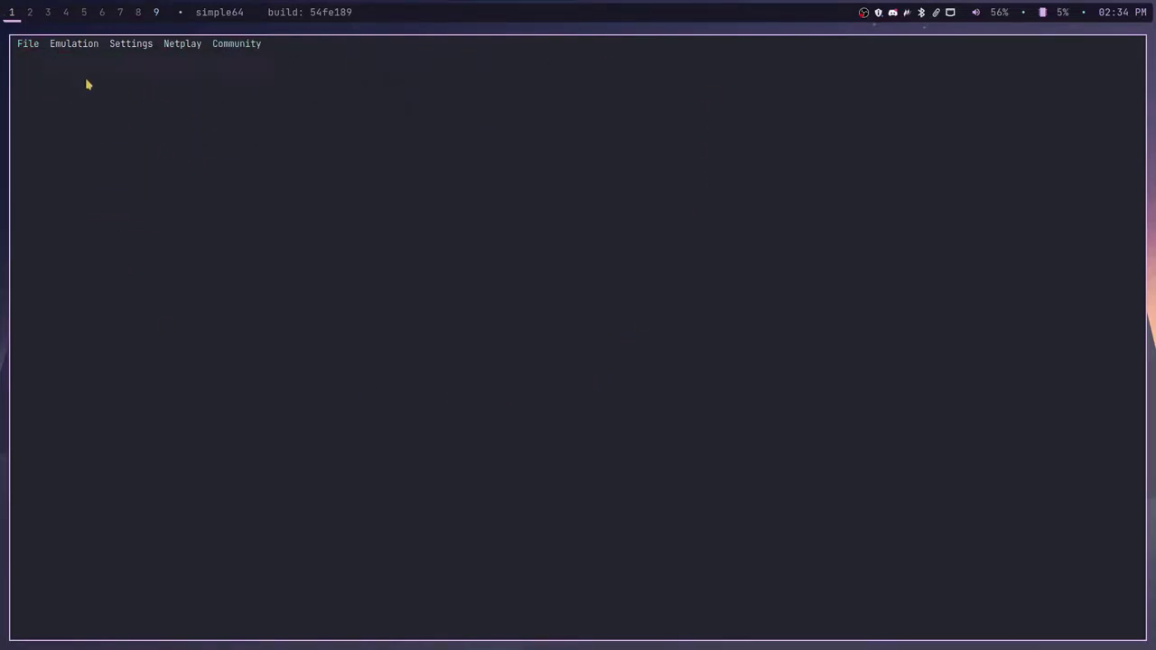
left_click(28, 45)
left_click(83, 201)
left_click(27, 47)
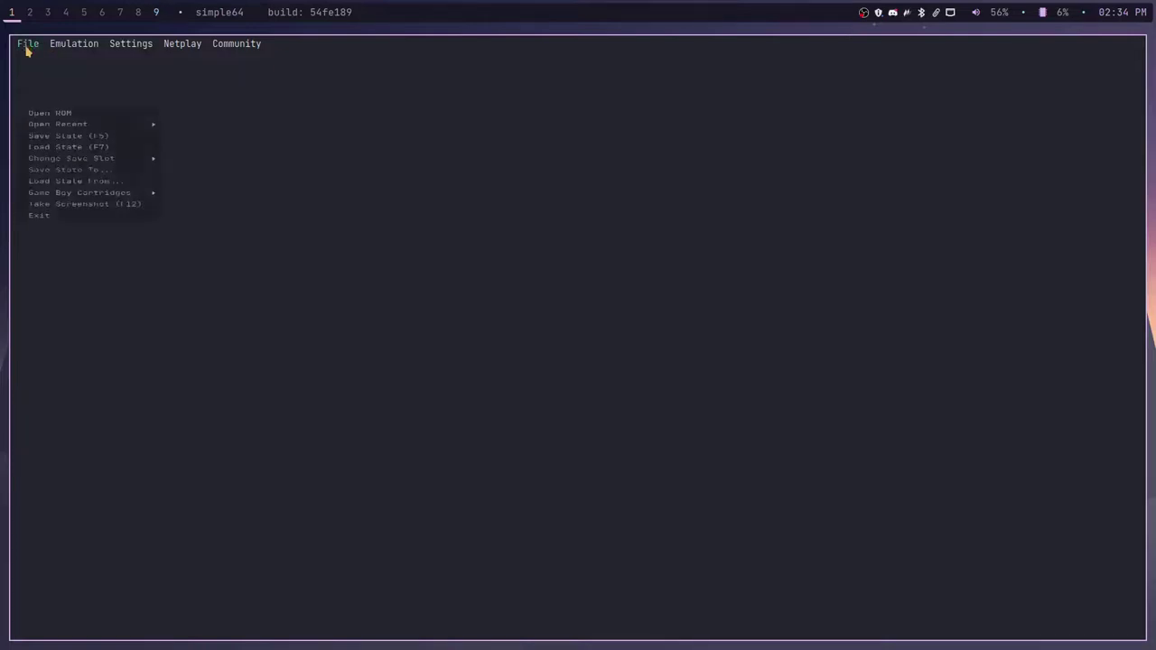
left_click(73, 215)
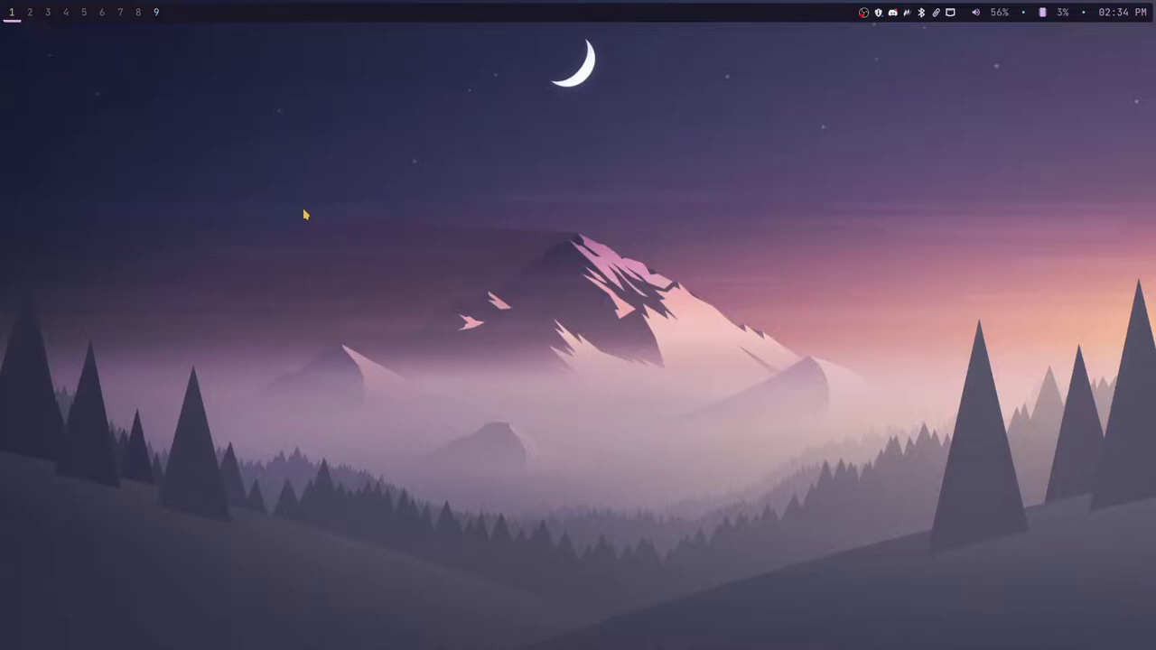
Relaunch simple64 and open the project's GitHub support page from it
key("super+d")
type("simp")
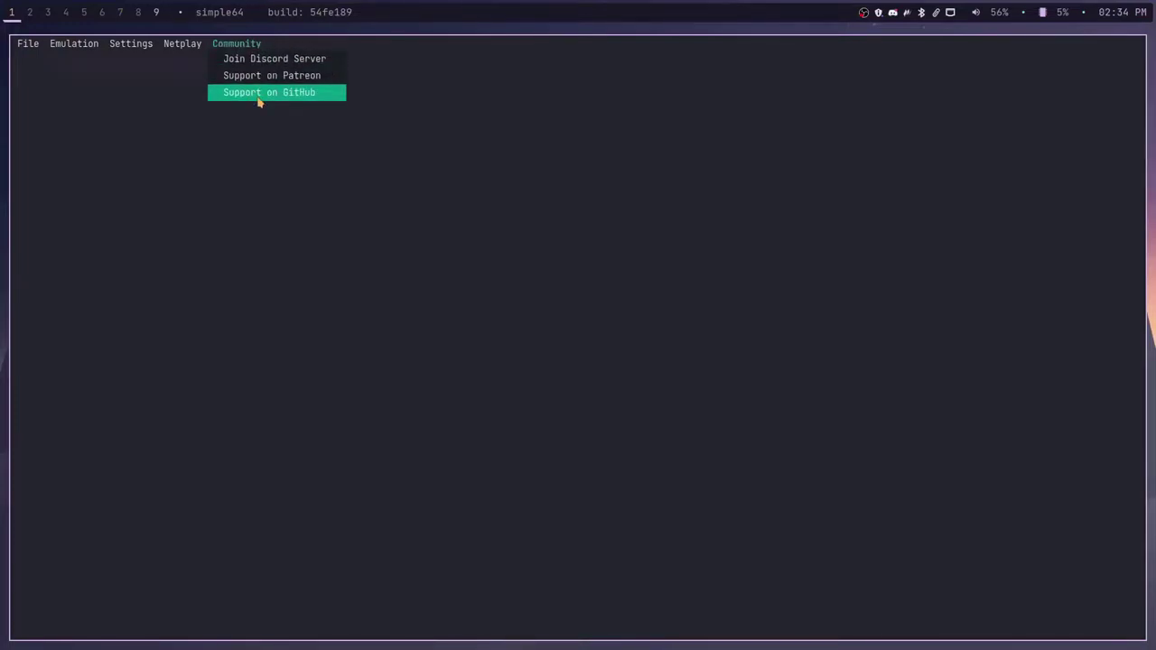
left_click(258, 96)
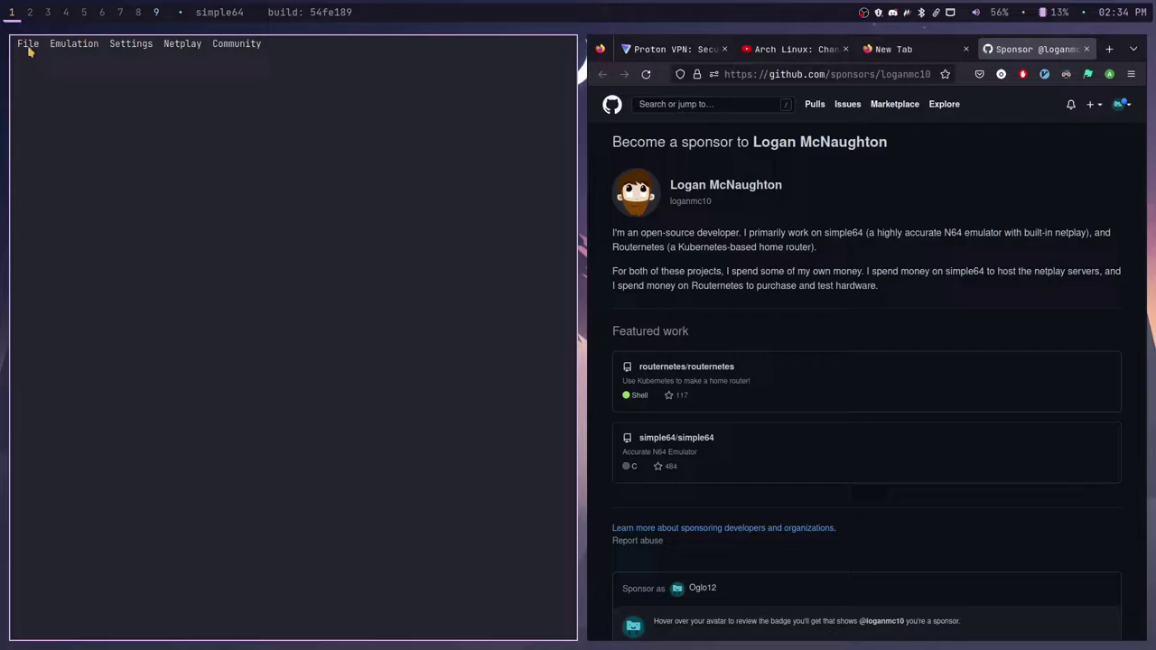
Exit simple64 and examine the simple64/simple64 repository's README and download links in the browser
left_click(28, 47)
left_click(72, 215)
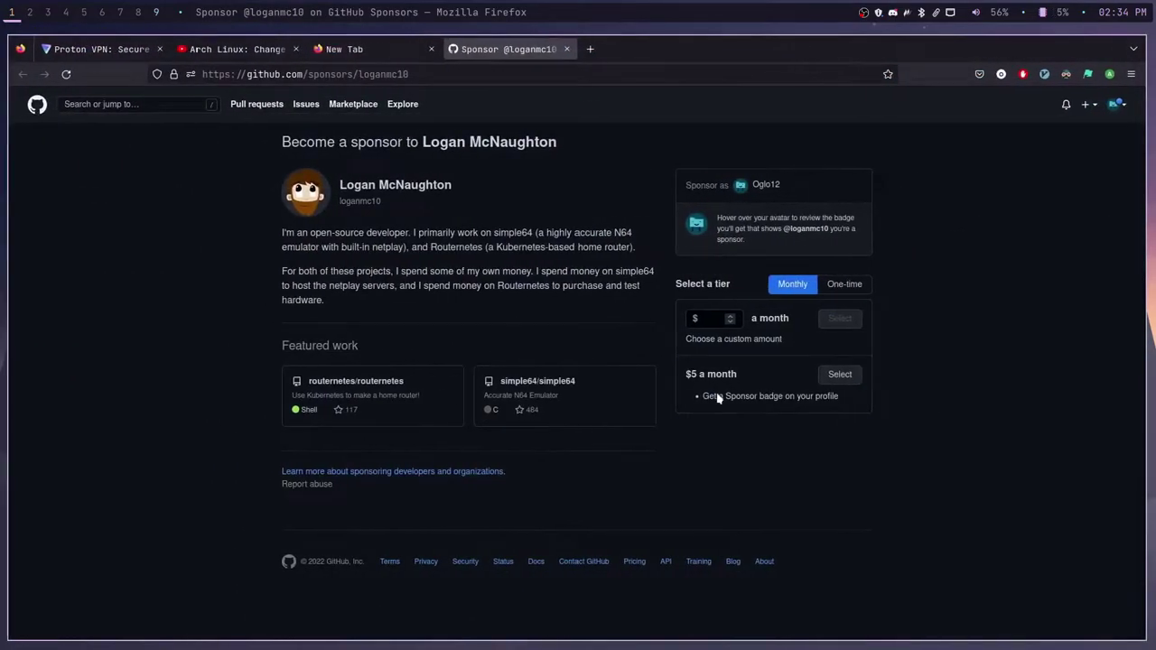
left_click(548, 382)
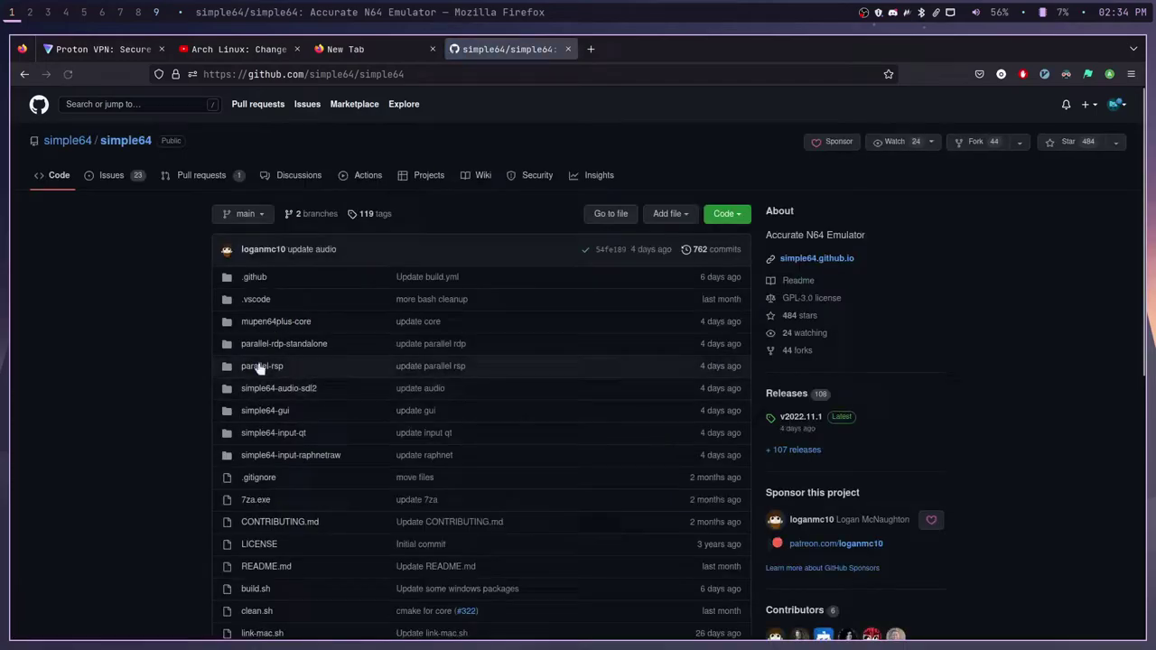
scroll(181, 353, "down", 5)
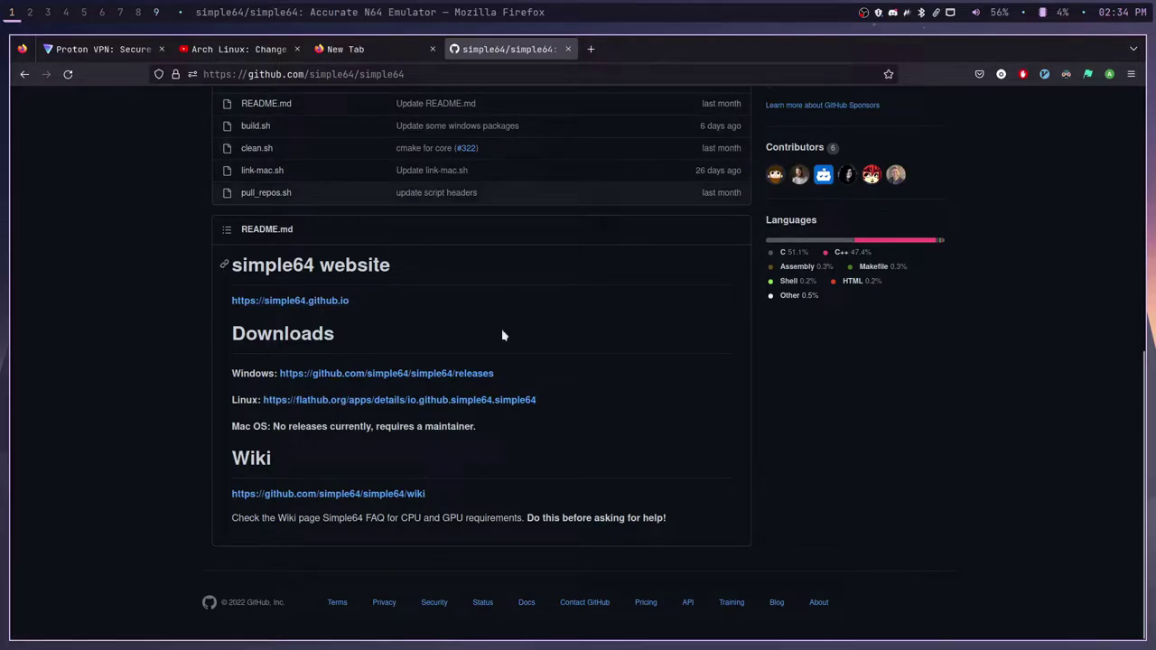
left_click(591, 49)
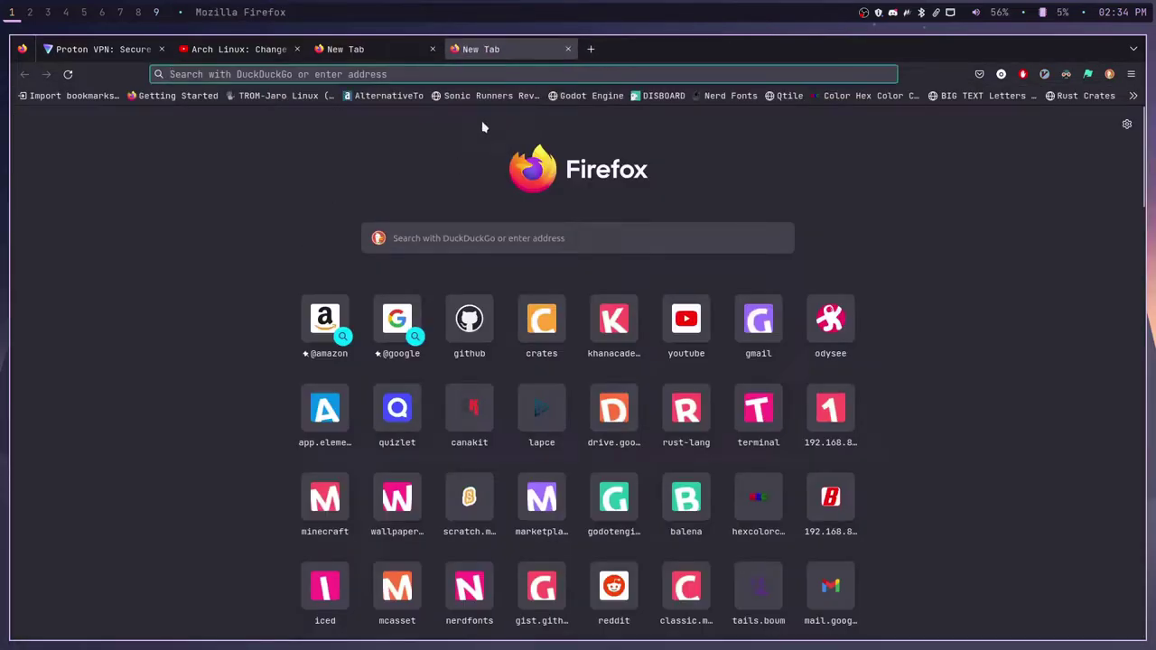
left_click(568, 48)
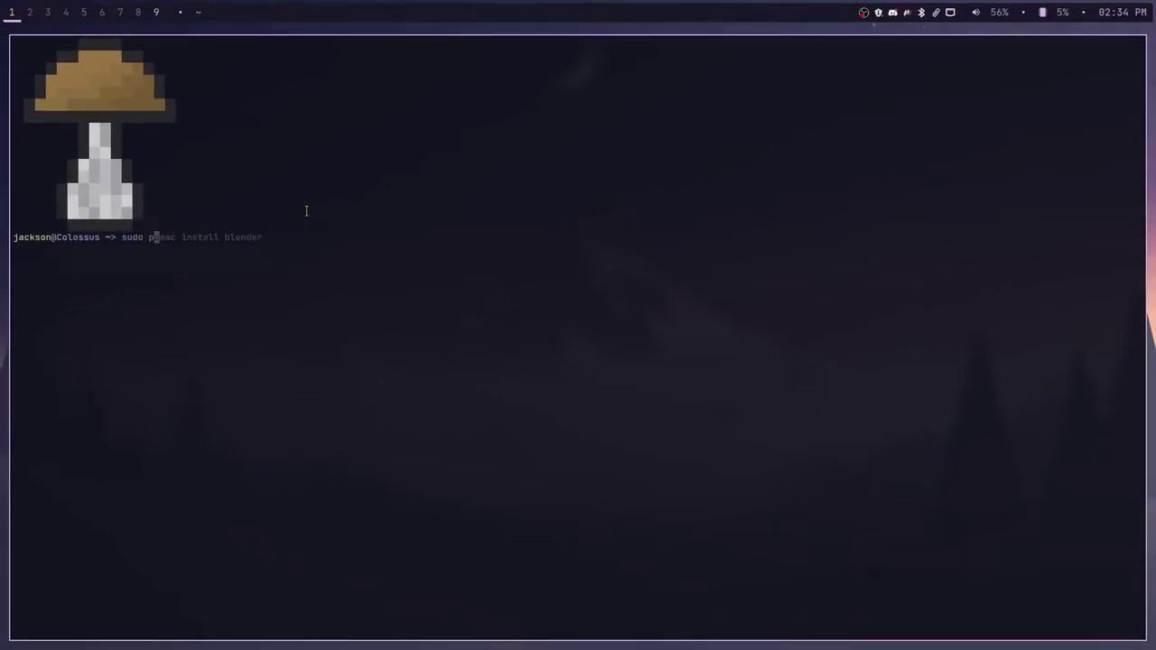
type("amac install simplesc")
key("BackSpace")
key("BackSpace")
key("BackSpace")
key("BackSpace")
key("BackSpace")
key("BackSpace")
key("BackSpace")
key("BackSpace")
key("BackSpace")
key("BackSpace")
key("BackSpace")
key("BackSpace")
key("BackSpace")
key("BackSpace")
key("BackSpace")
key("BackSpace")
key("BackSpace")
key("BackSpace")
key("BackSpace")
key("BackSpace")
type("exit")
key("Return")
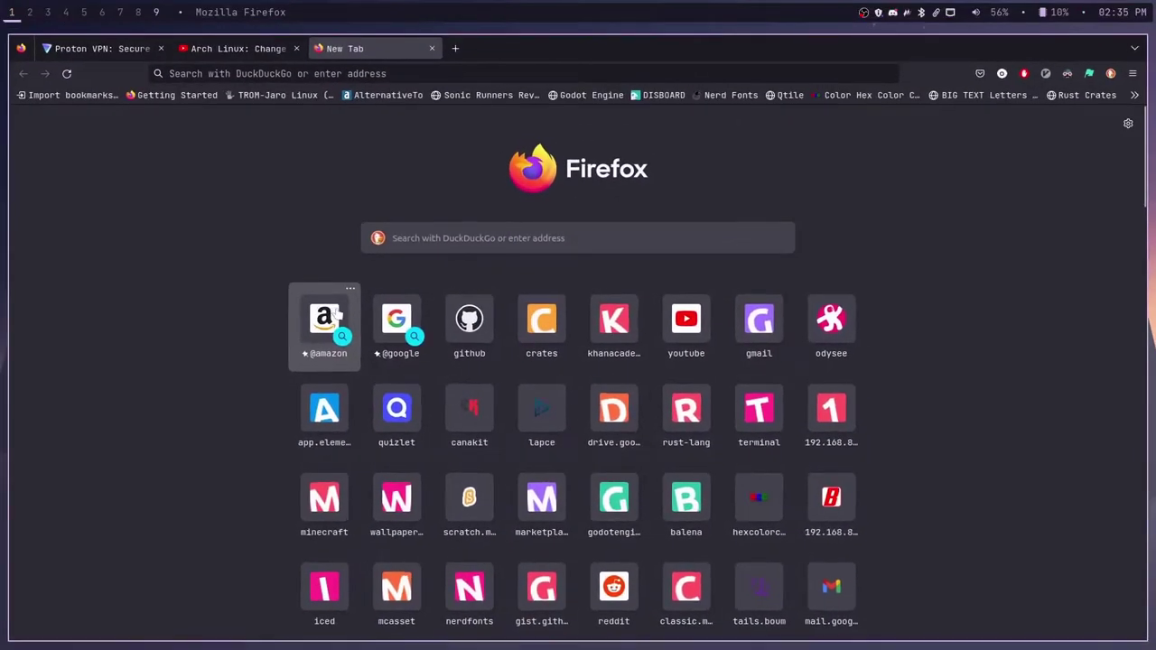
Search the web for "conker's bad fur day n64 rom" and look over the results before leaving the browser
left_click(461, 74)
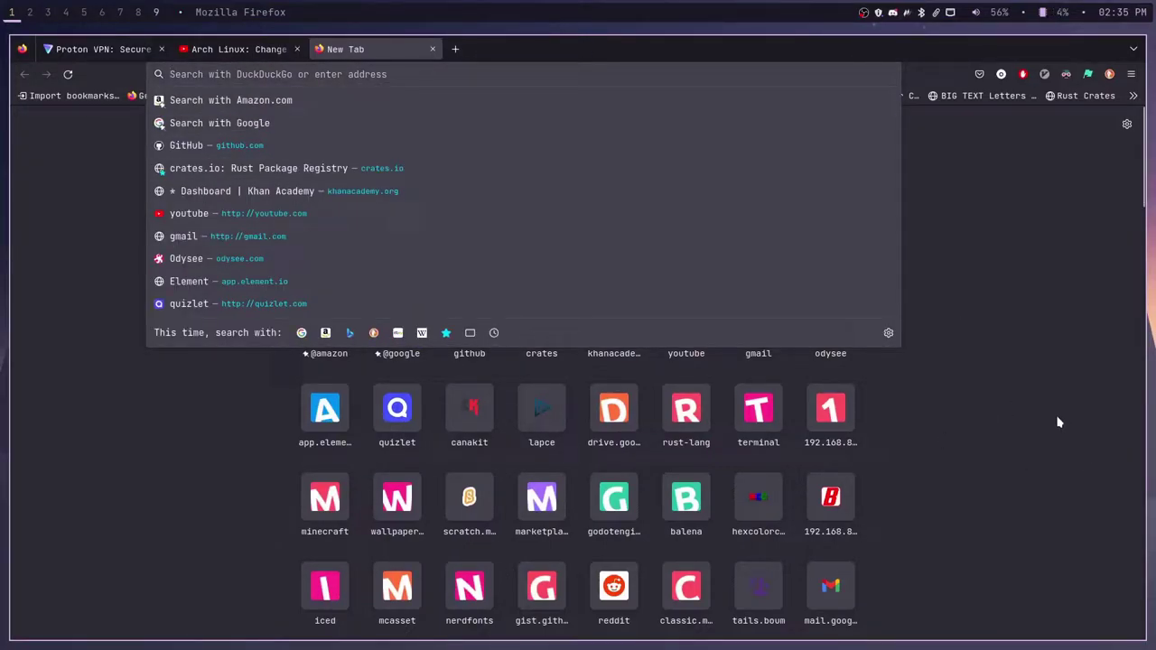
type("conke")
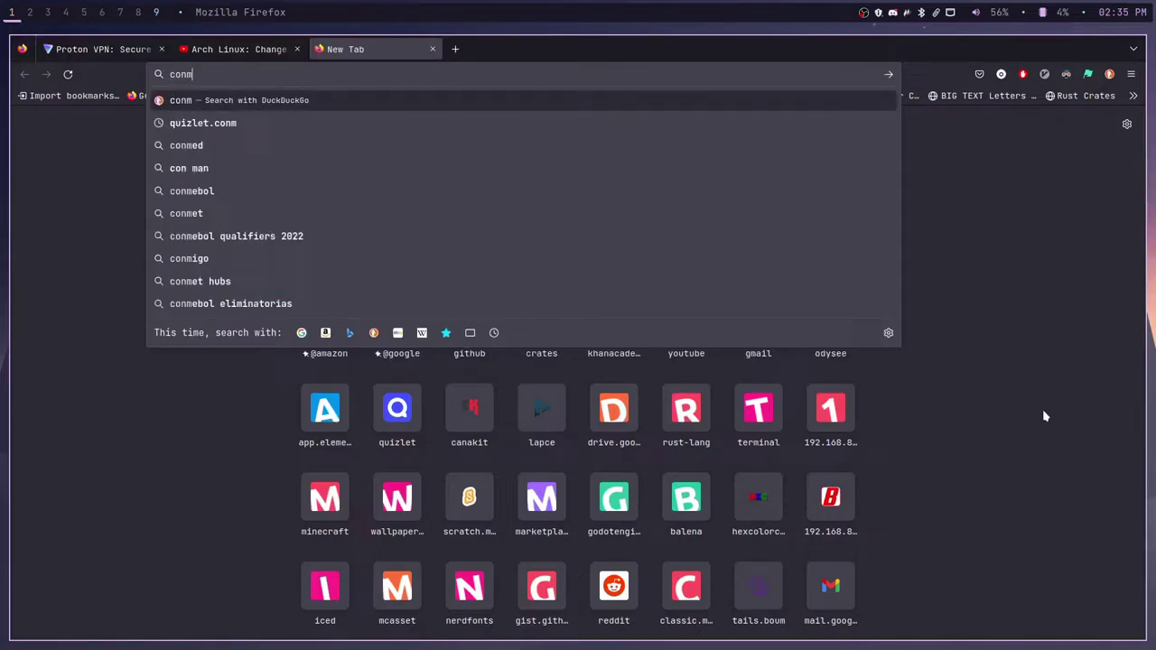
type("rs")
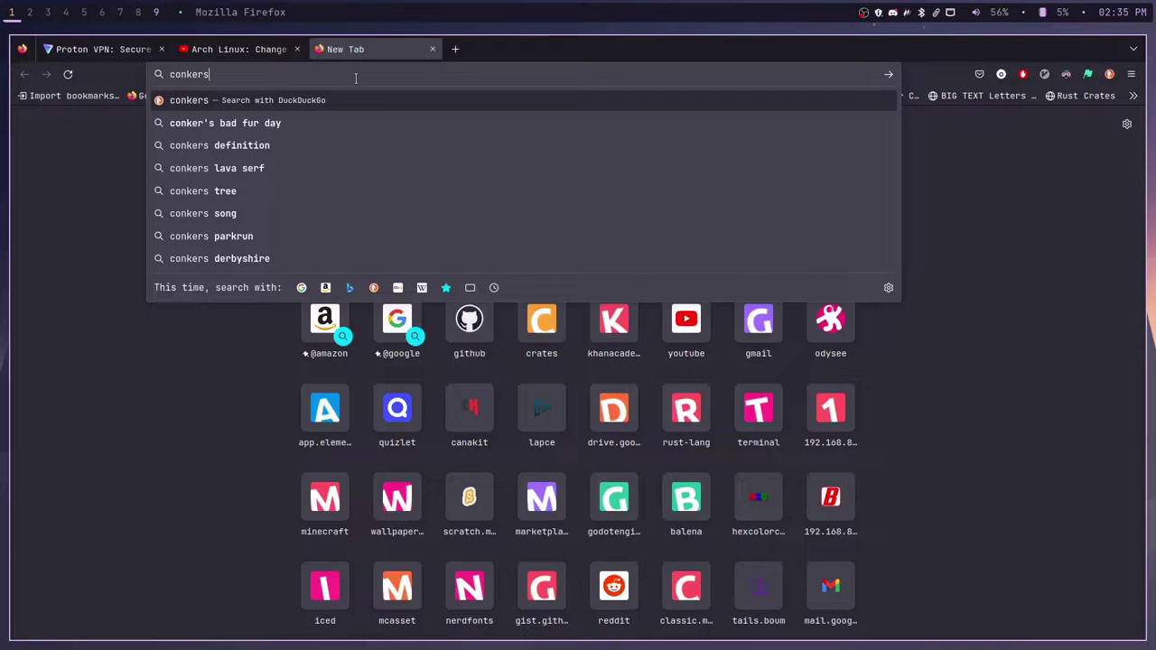
key("BackSpace")
type("'s ")
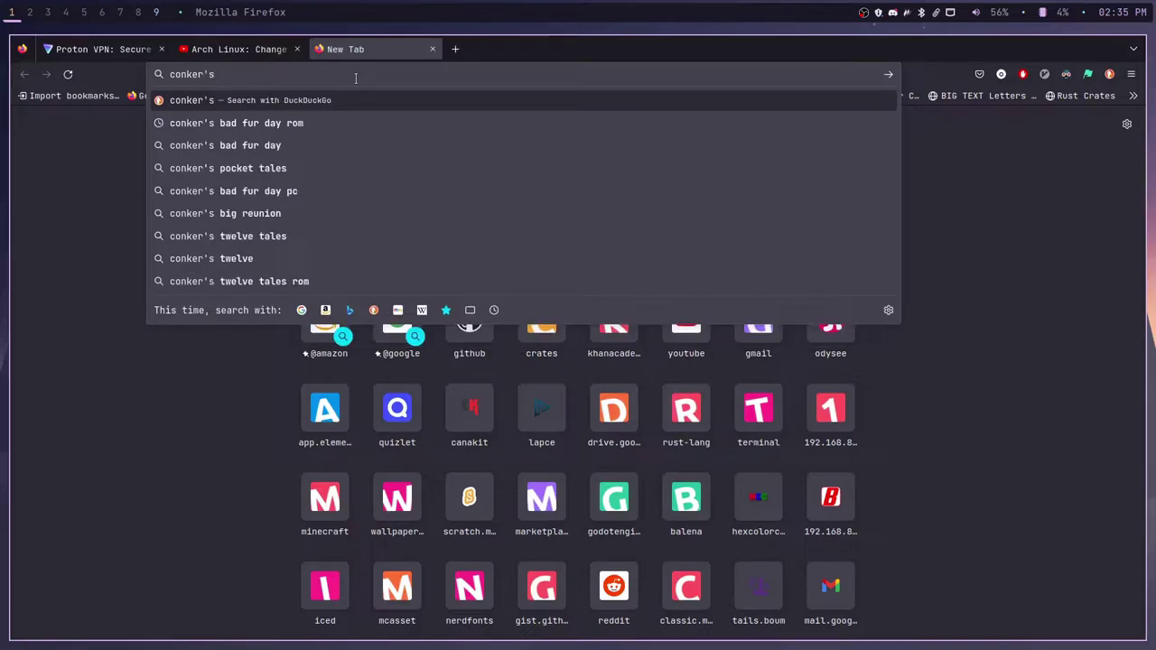
type("bad fu5r")
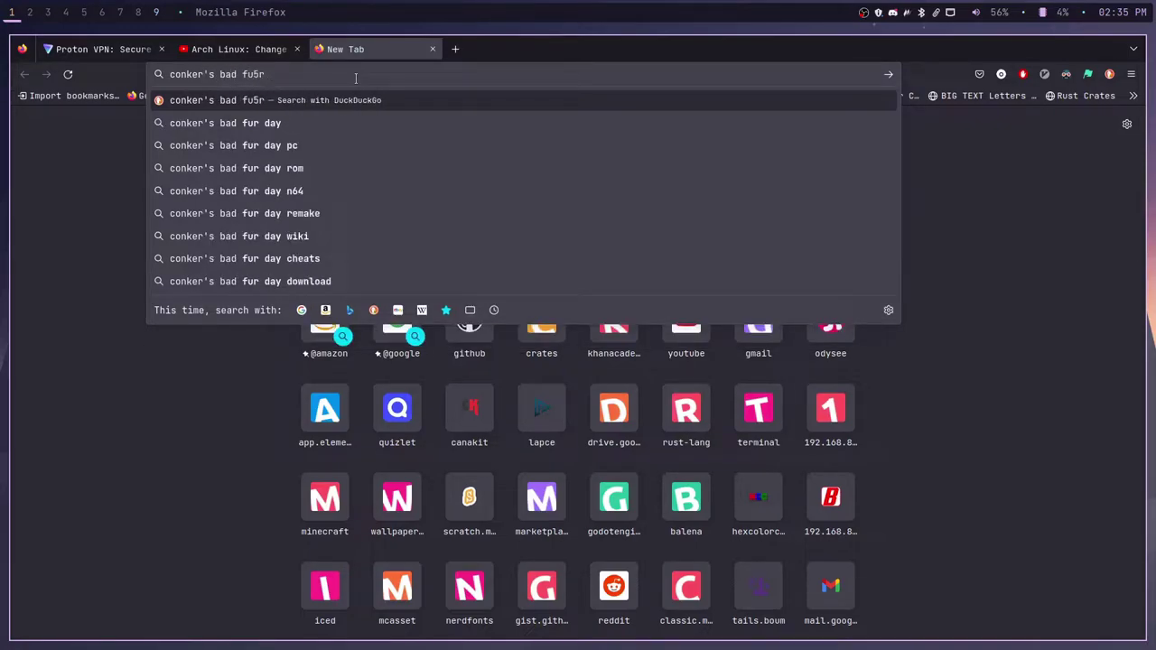
key("BackSpace")
key("BackSpace")
type("r d")
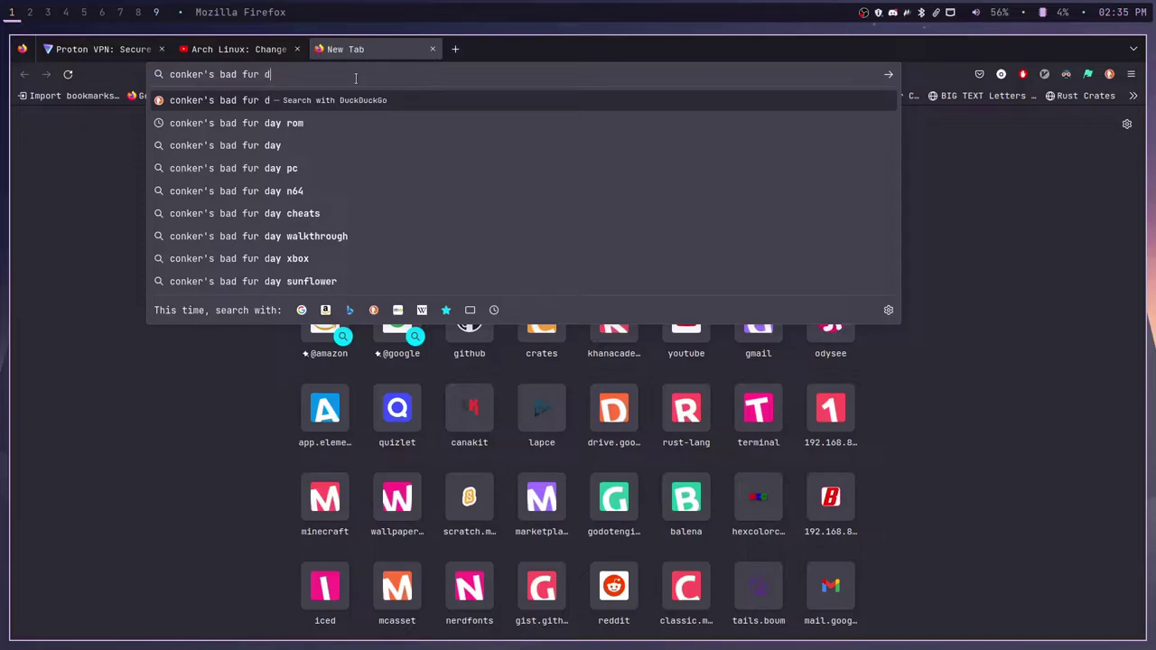
type("at")
key("BackSpace")
type("y")
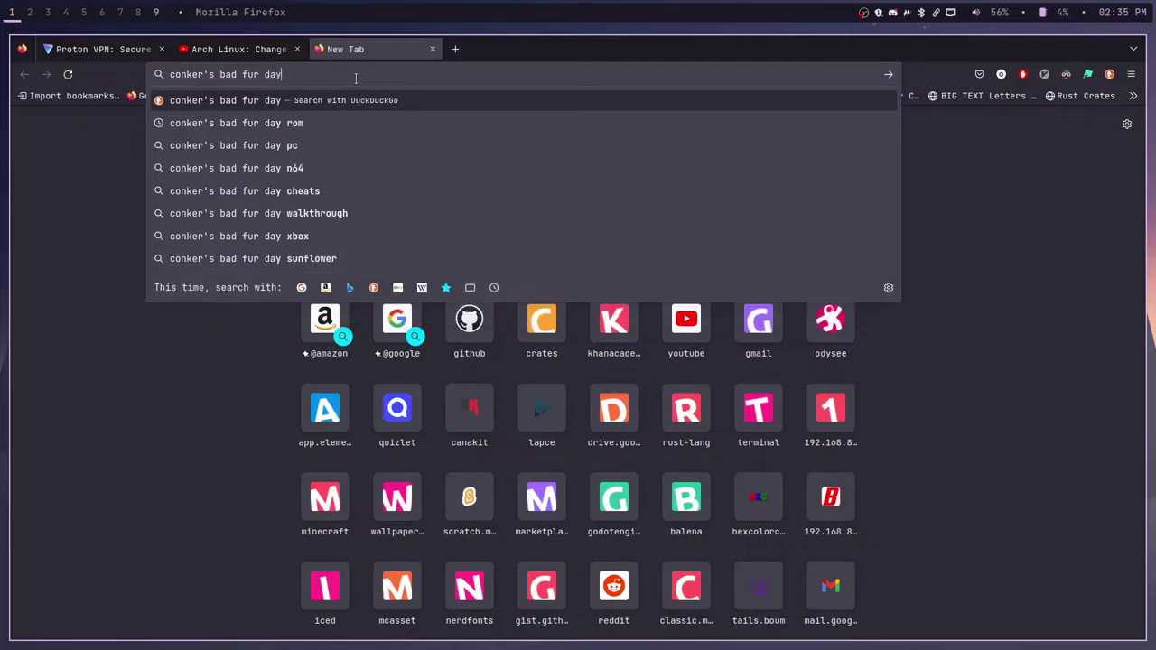
type(" n64 rom")
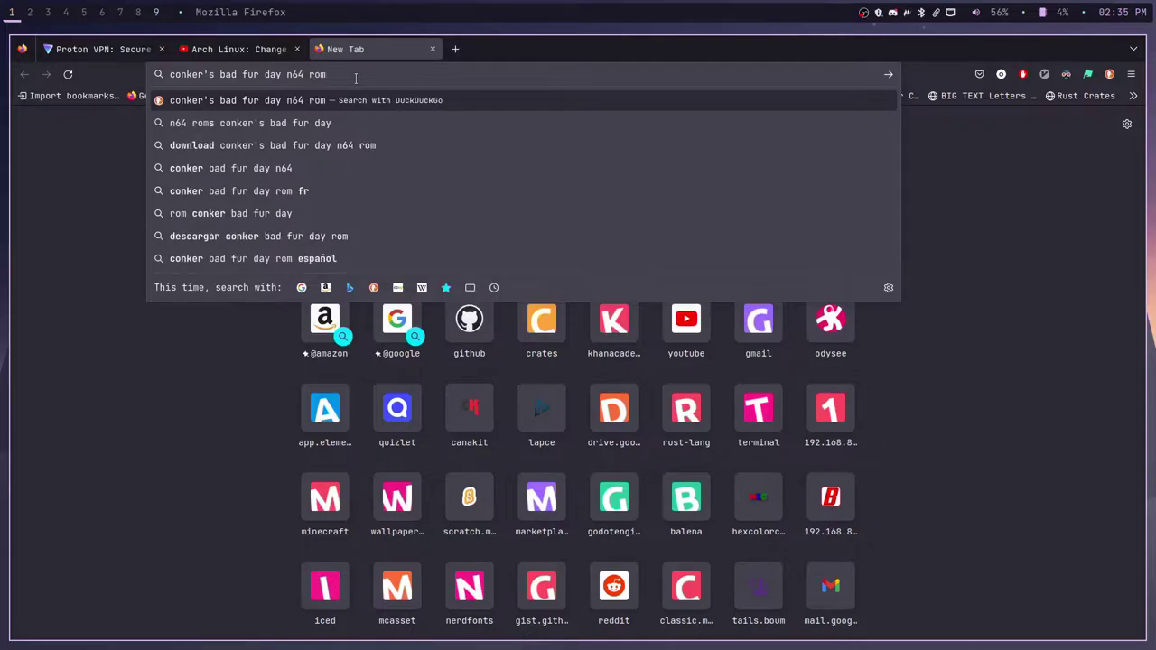
key("Return")
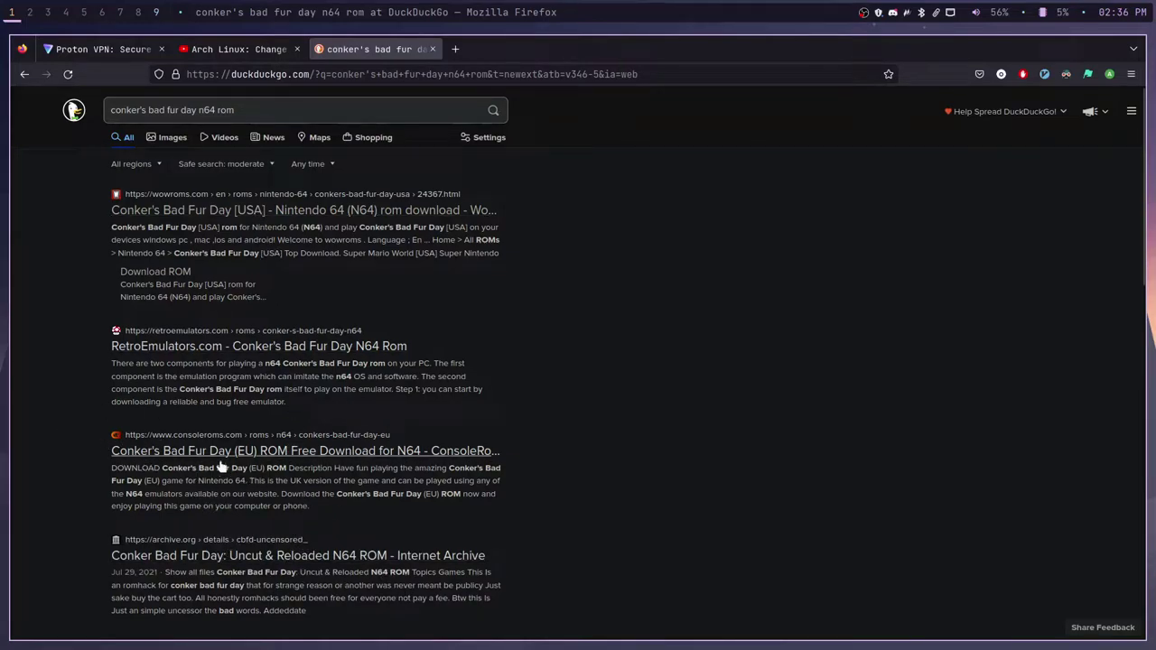
left_click(455, 49)
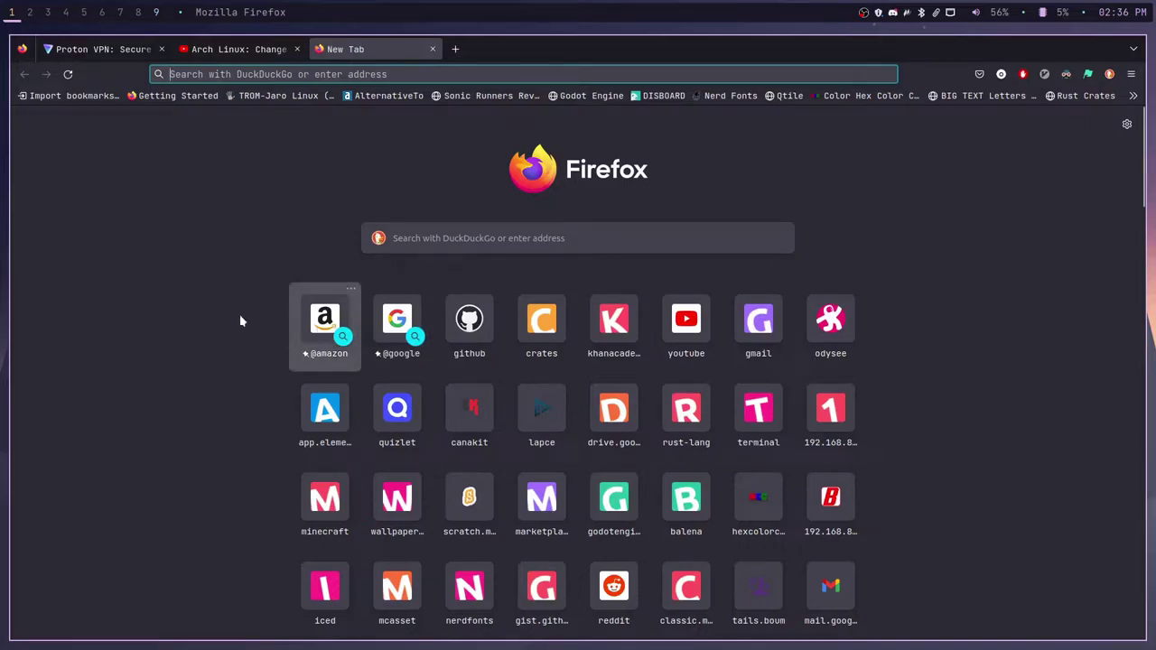
key("super+w")
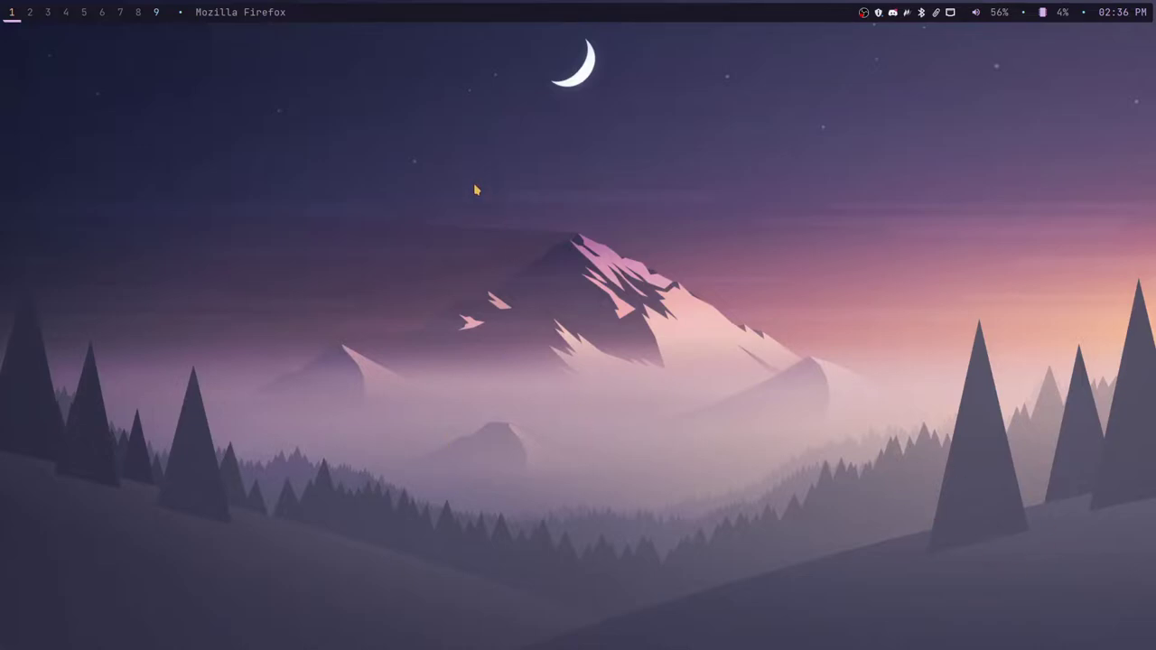
Start simple64 again on workspace 4
key("super+d")
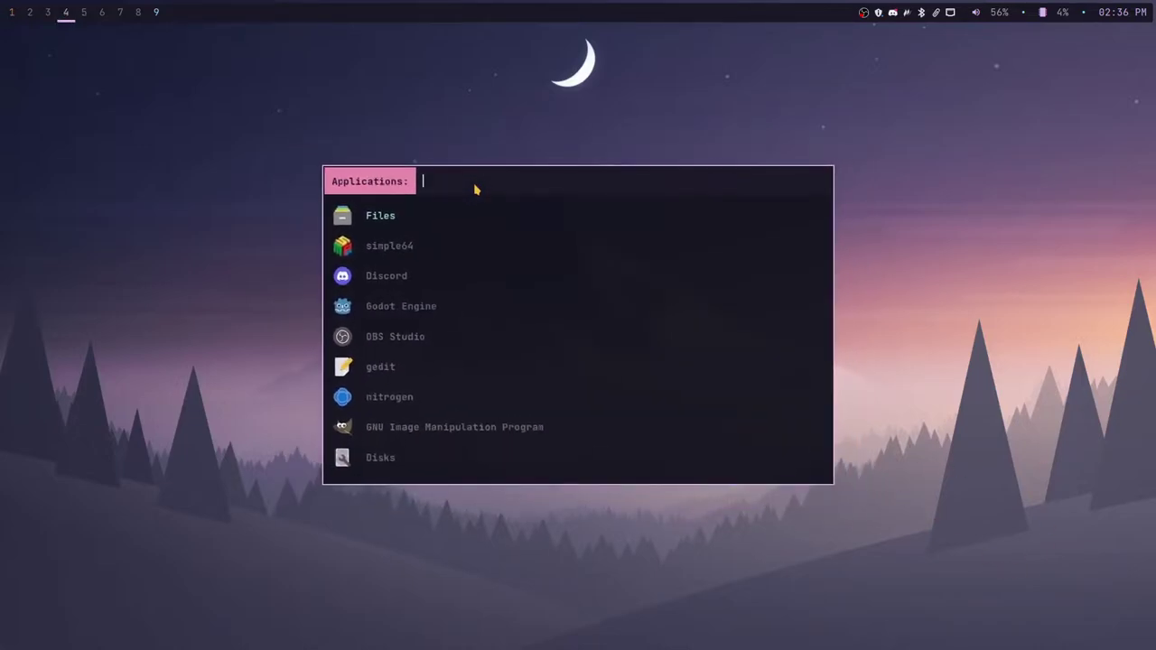
type("simp")
key("Return")
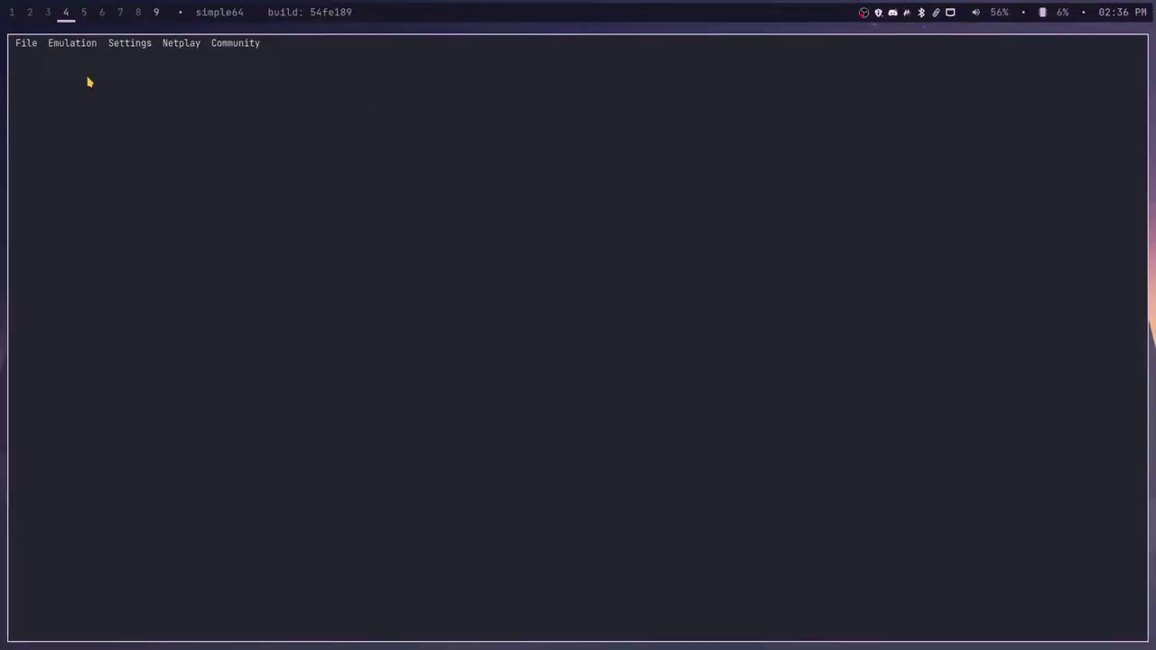
Open simple64's Controller Configuration
left_click(29, 45)
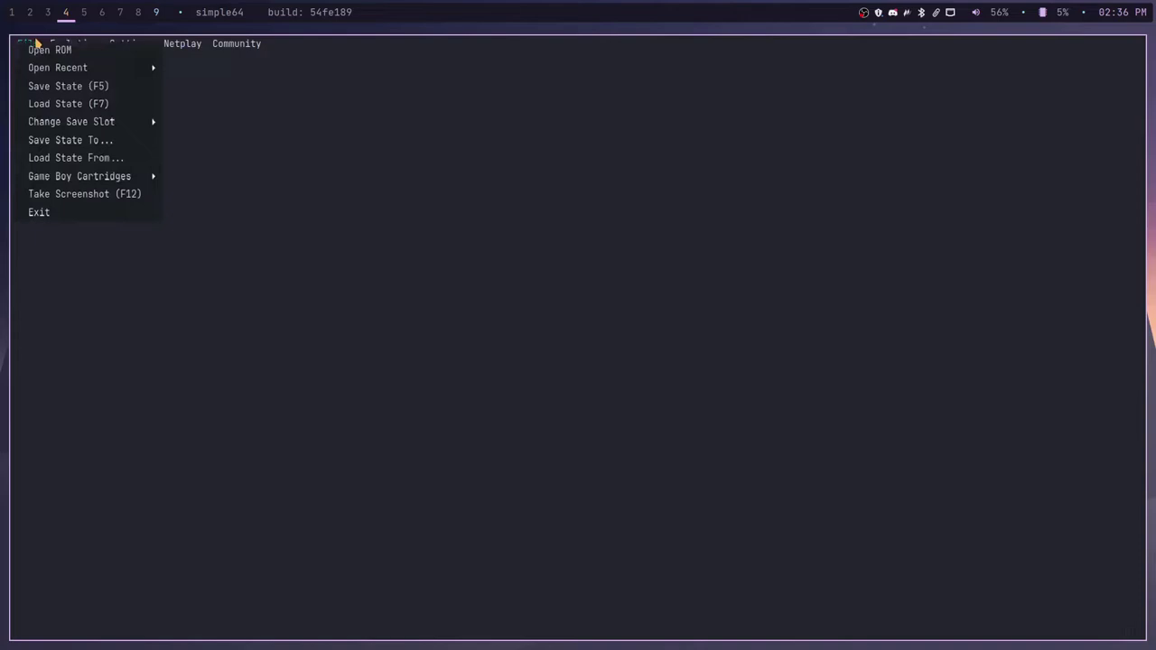
mouse_move(66, 39)
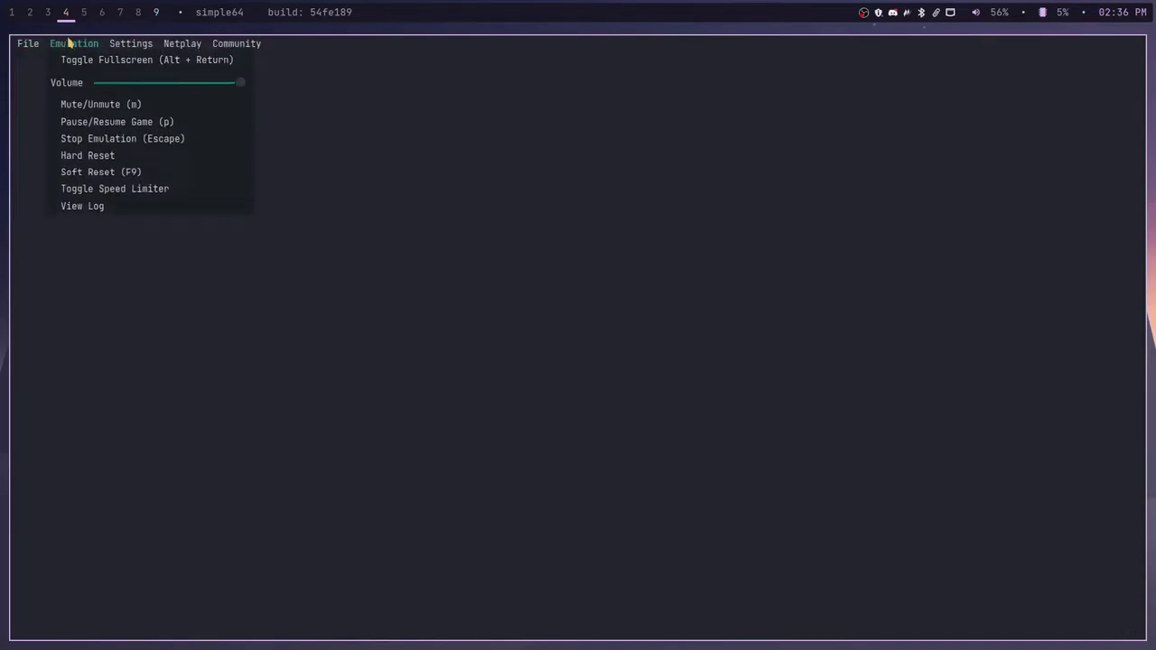
mouse_move(140, 46)
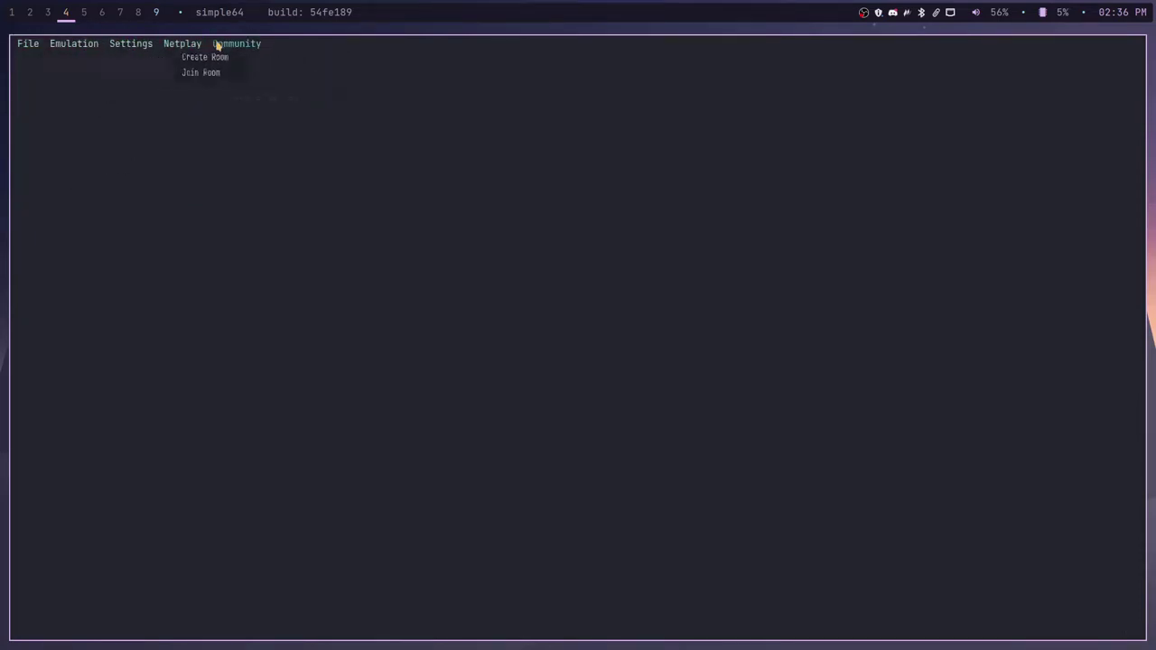
mouse_move(228, 46)
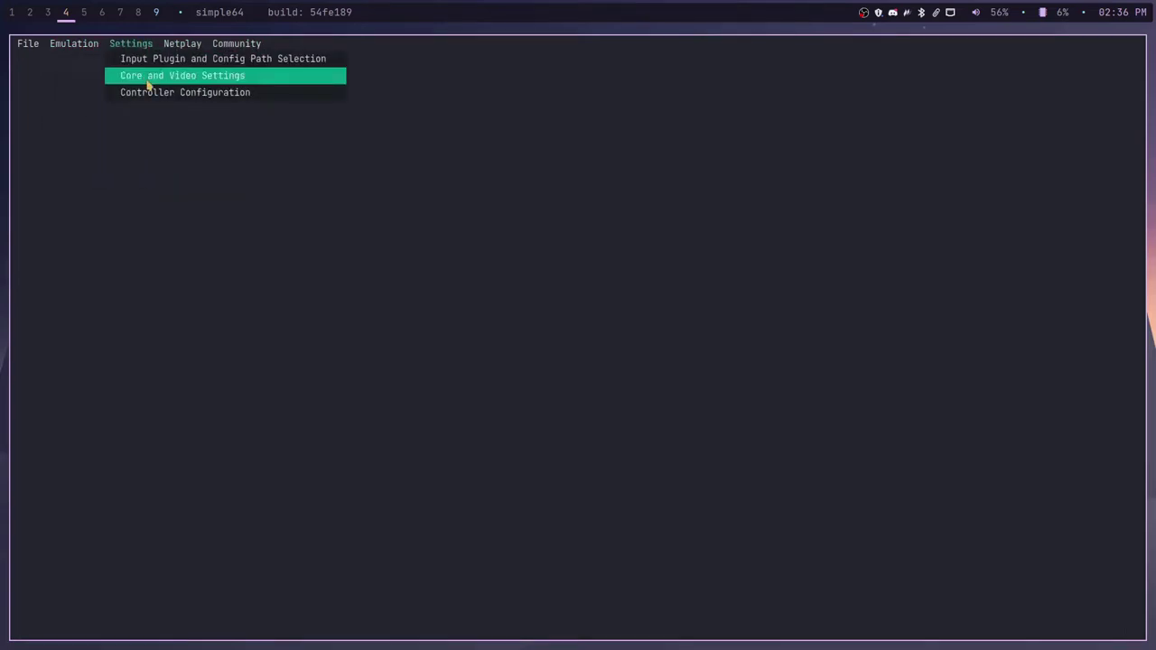
left_click(159, 96)
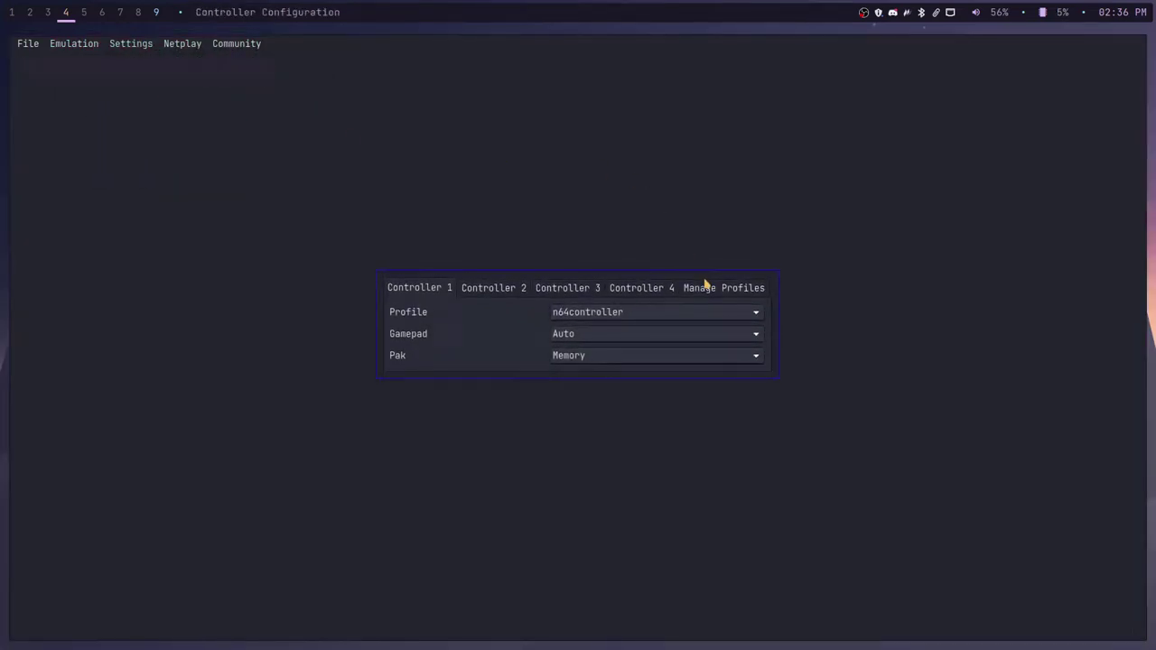
Examine the options for creating and choosing controller profiles, and return to the Controller 1 settings
left_click(722, 290)
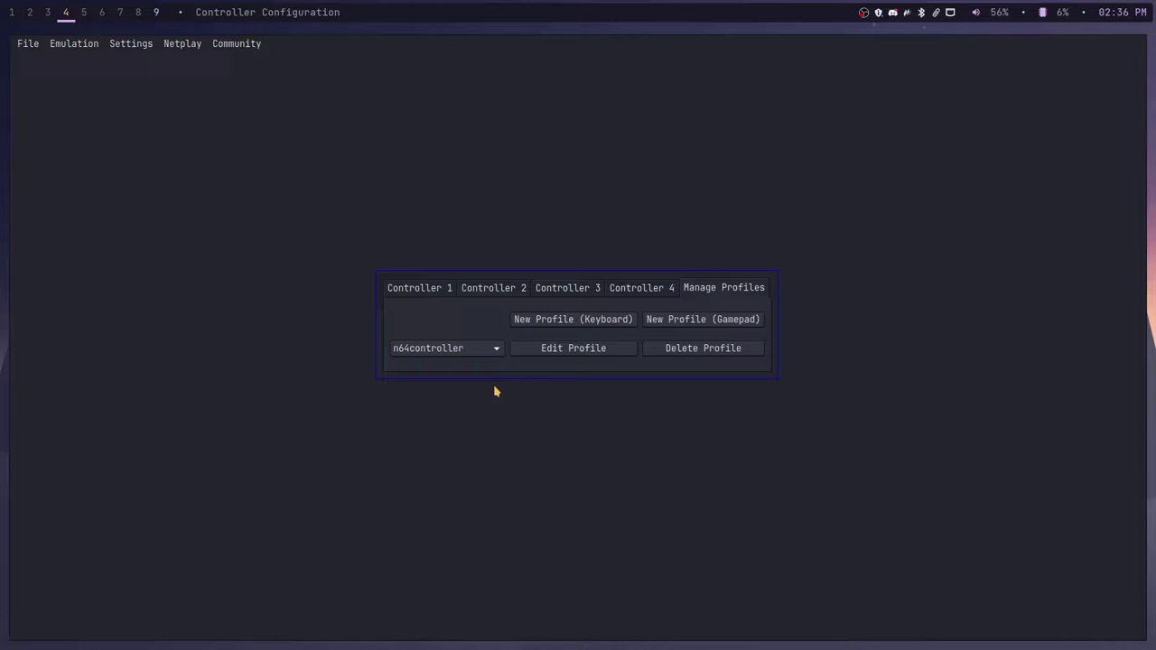
left_click(730, 322)
left_click(431, 351)
left_click(432, 352)
left_click(413, 289)
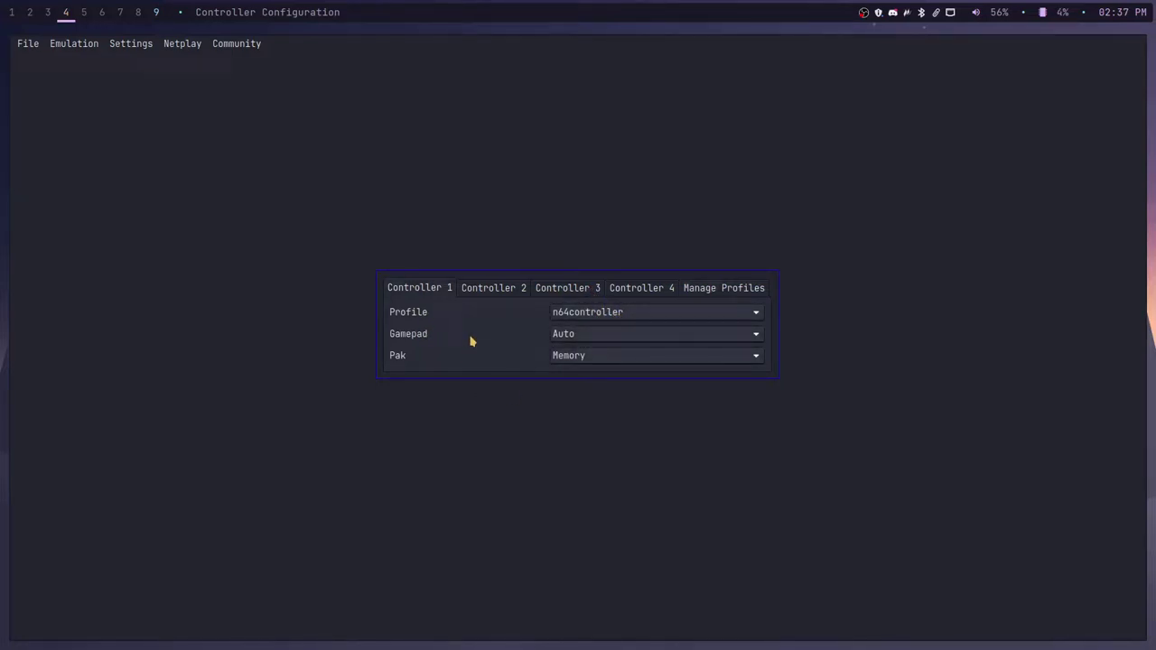
Set Controller 1's gamepad to "0:SWITCH CO.,LTD. Controller (Dinput)" and close the controller configuration
left_click(620, 334)
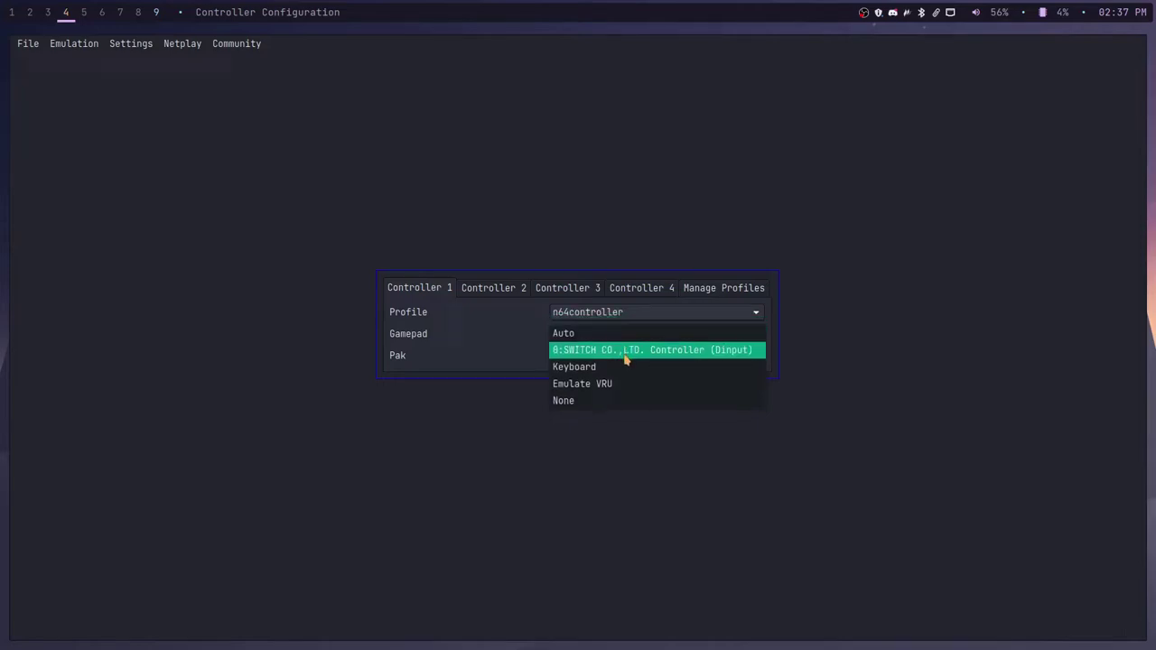
left_click(614, 350)
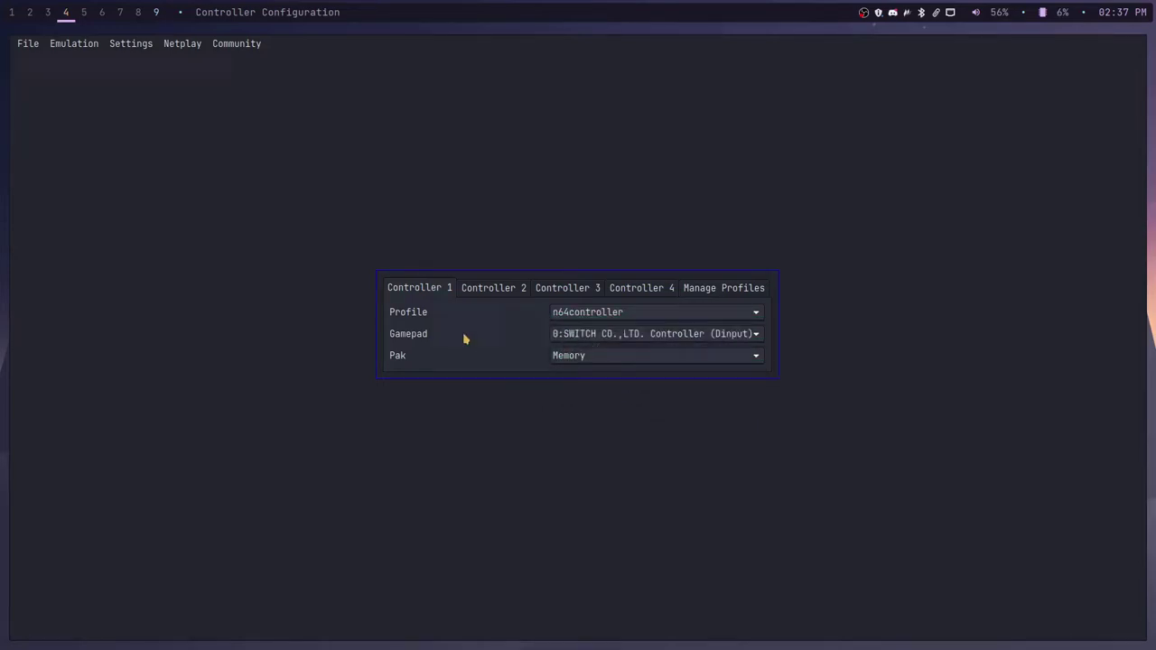
left_click(472, 289)
left_click(407, 289)
key("Escape")
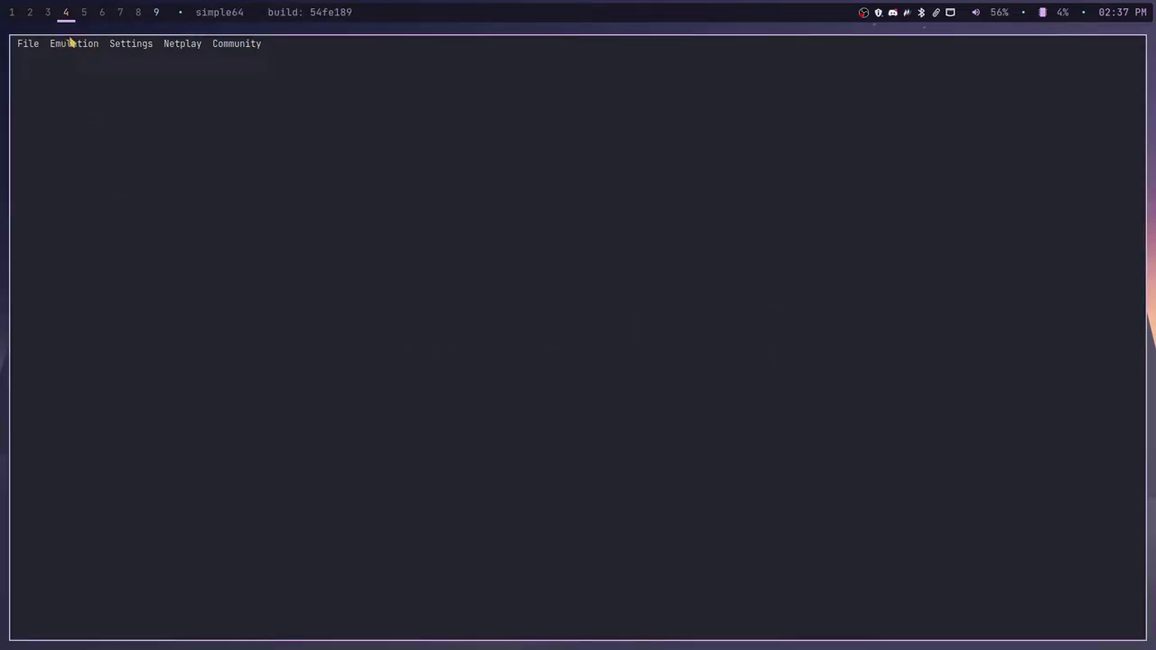
Open the core and video settings and set the ParaLLEl Video ScreenHeight to 1080
left_click(185, 43)
mouse_move(129, 49)
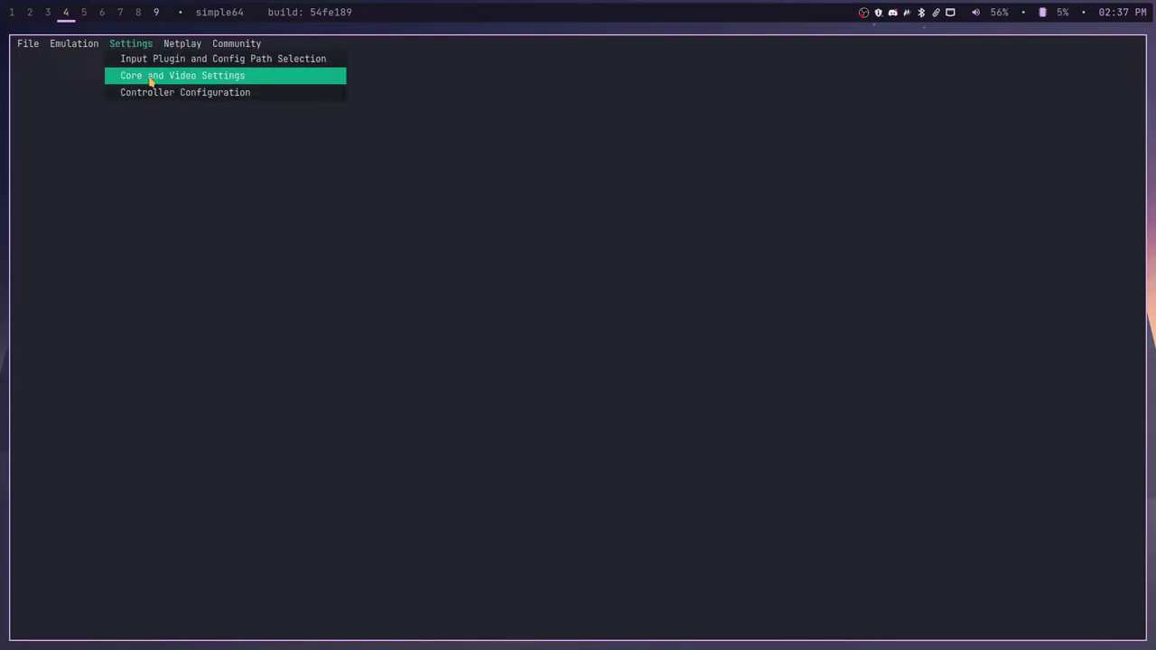
left_click(151, 79)
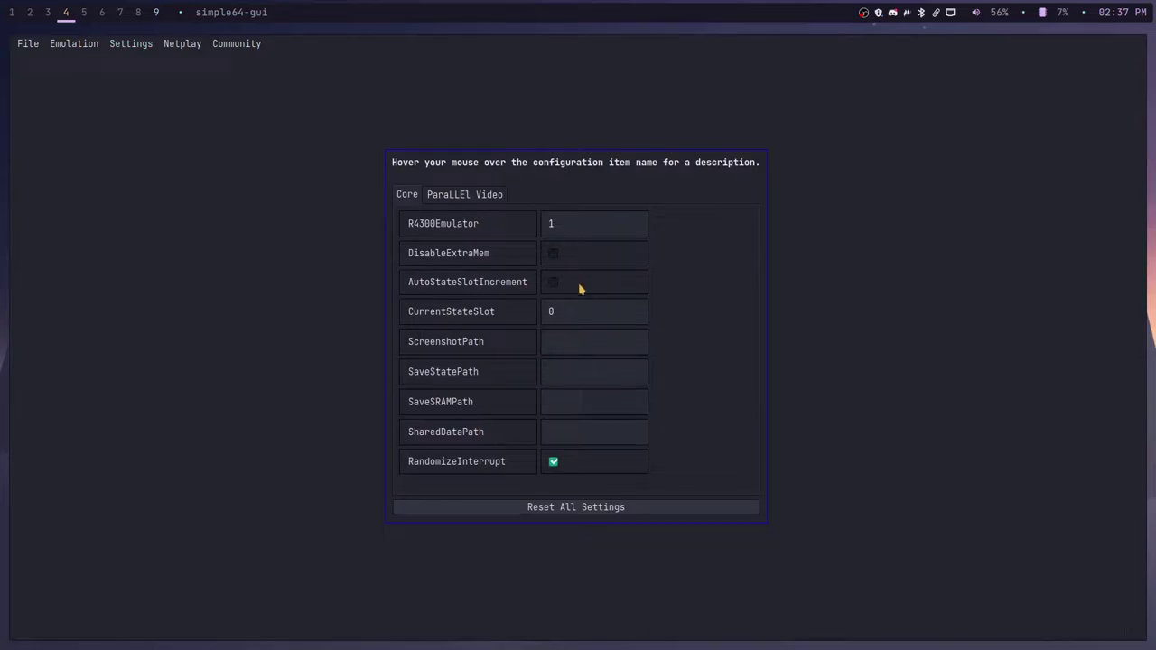
left_click(466, 201)
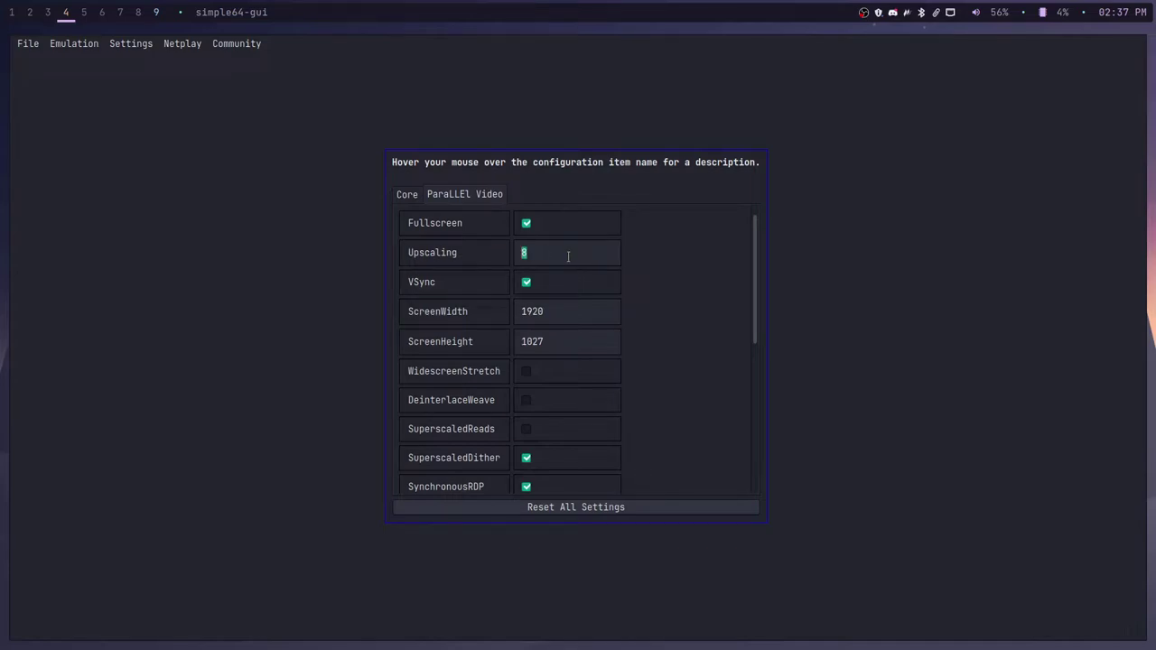
mouse_move(455, 259)
double_click(571, 345)
type("1088")
Review the remaining ParaLLEl Video options and the Core options, and close the settings
scroll(720, 422, "down", 2)
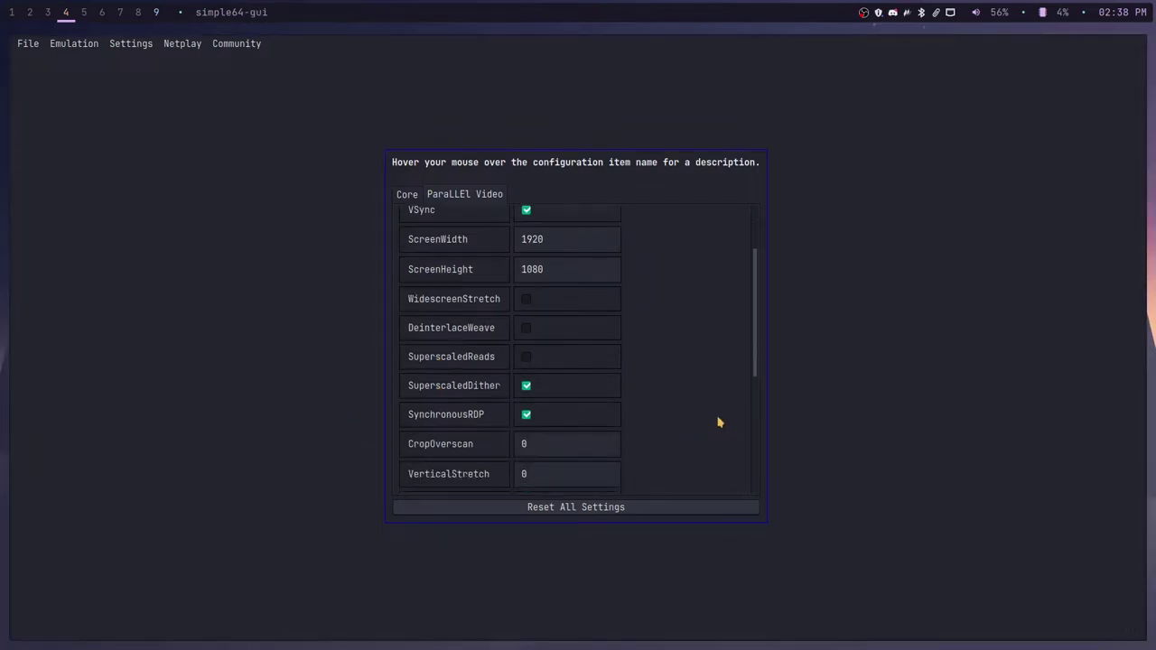
scroll(720, 422, "down", 1)
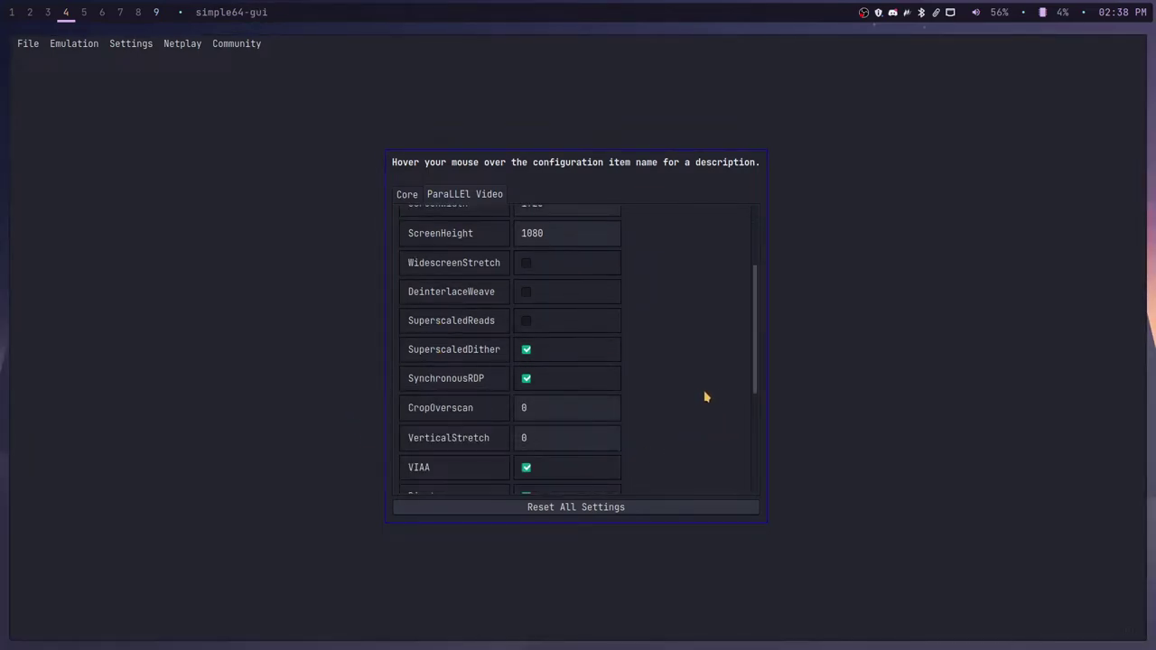
scroll(706, 396, "down", 2)
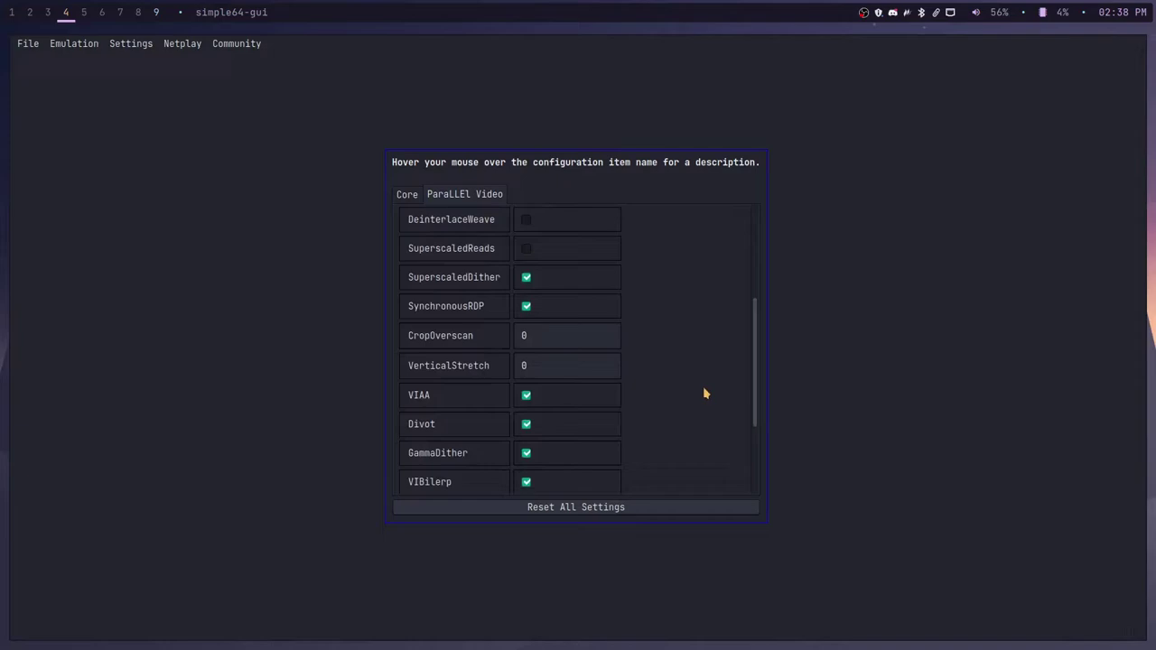
scroll(706, 393, "down", 3)
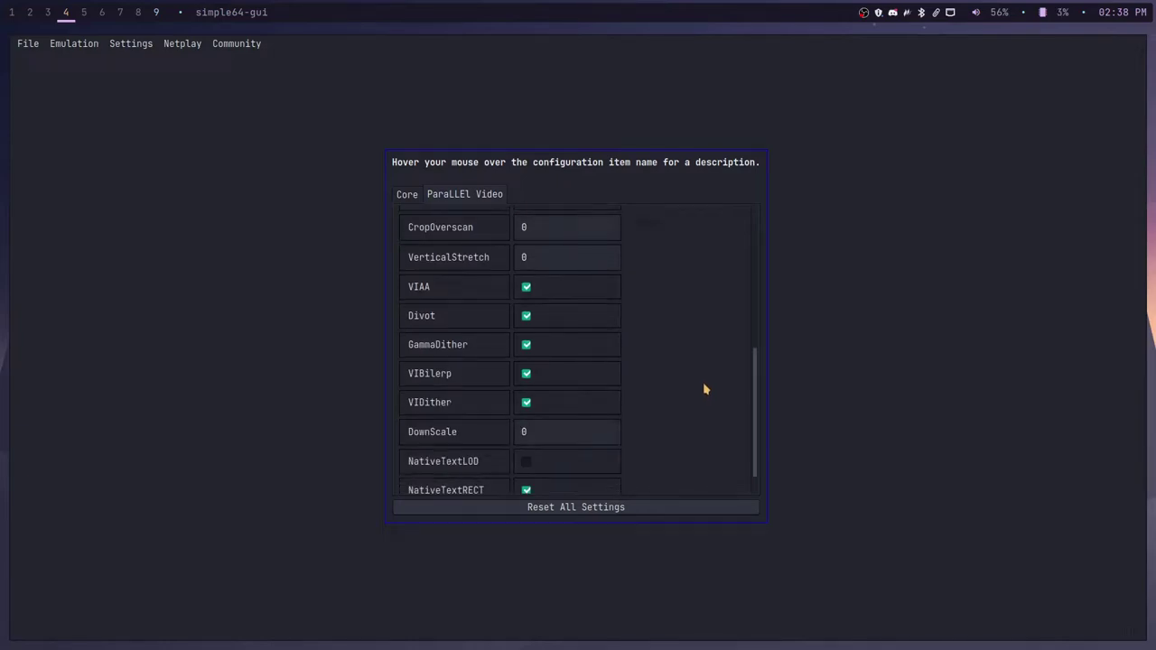
scroll(707, 387, "up", 3)
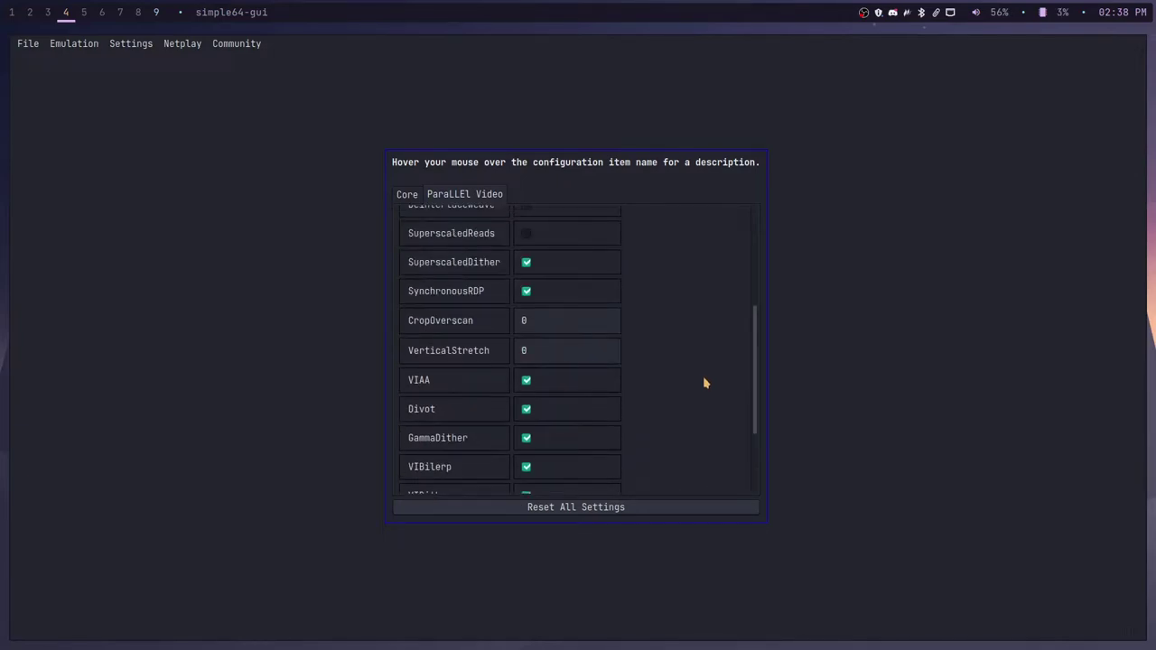
scroll(706, 383, "up", 4)
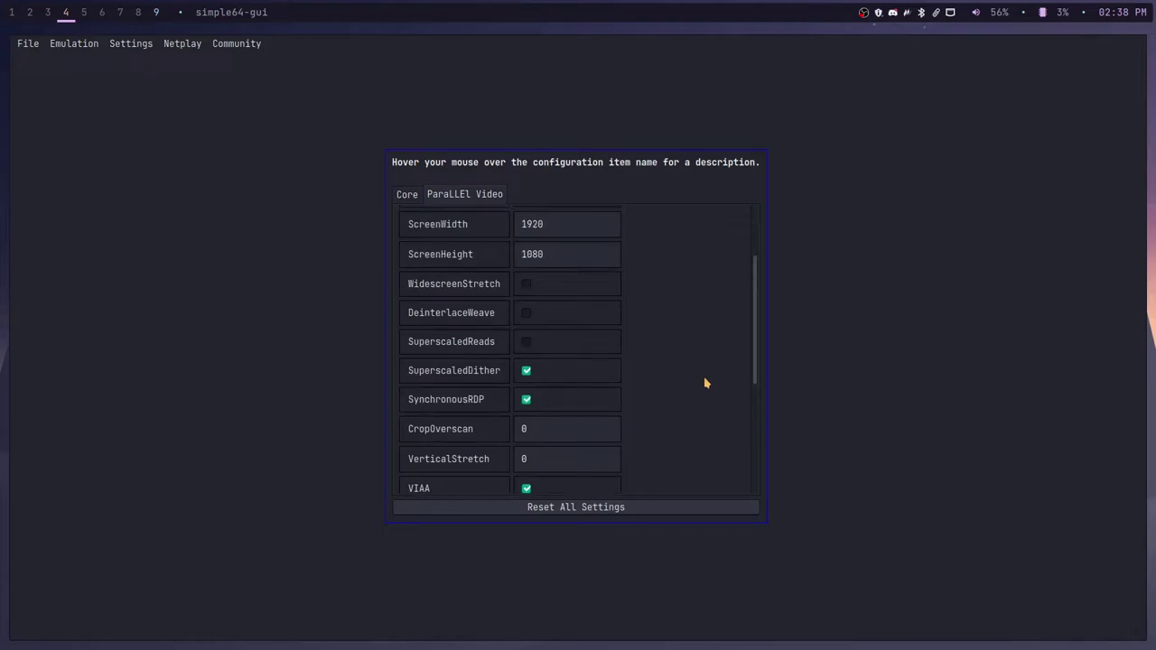
scroll(706, 381, "up", 3)
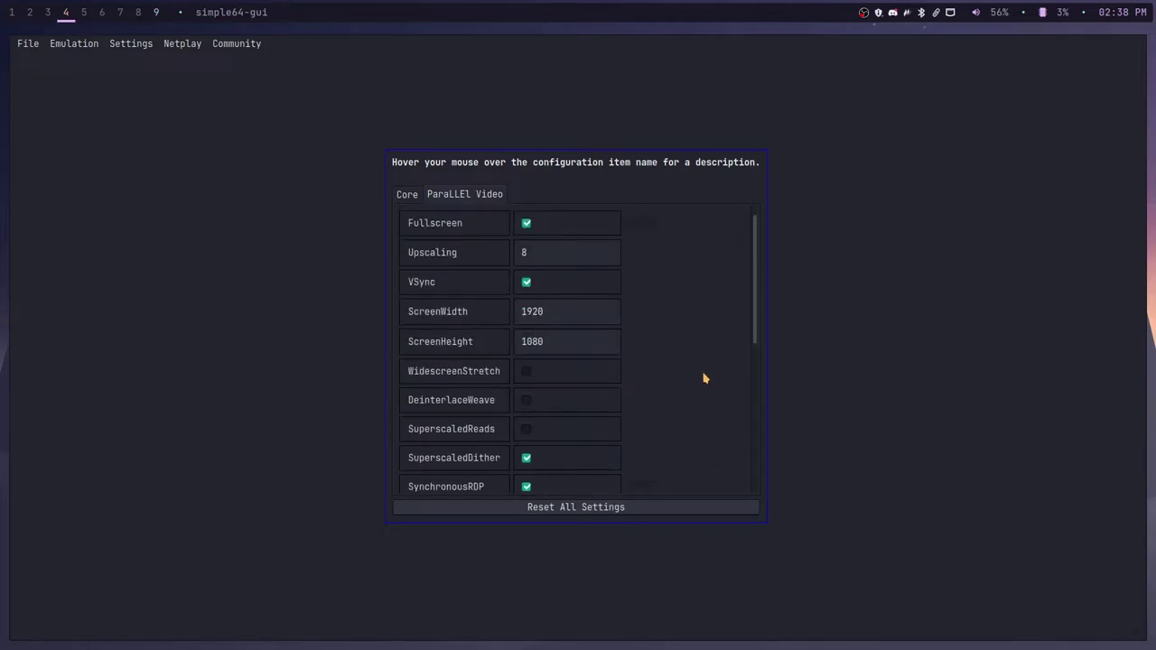
left_click(408, 194)
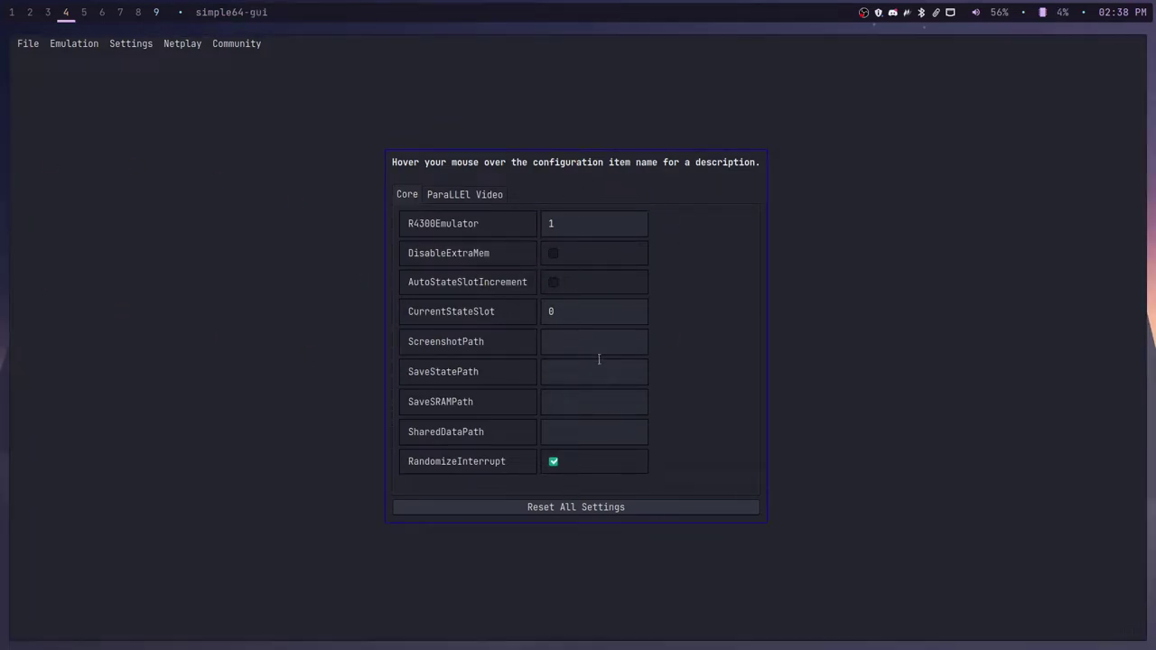
key("Escape")
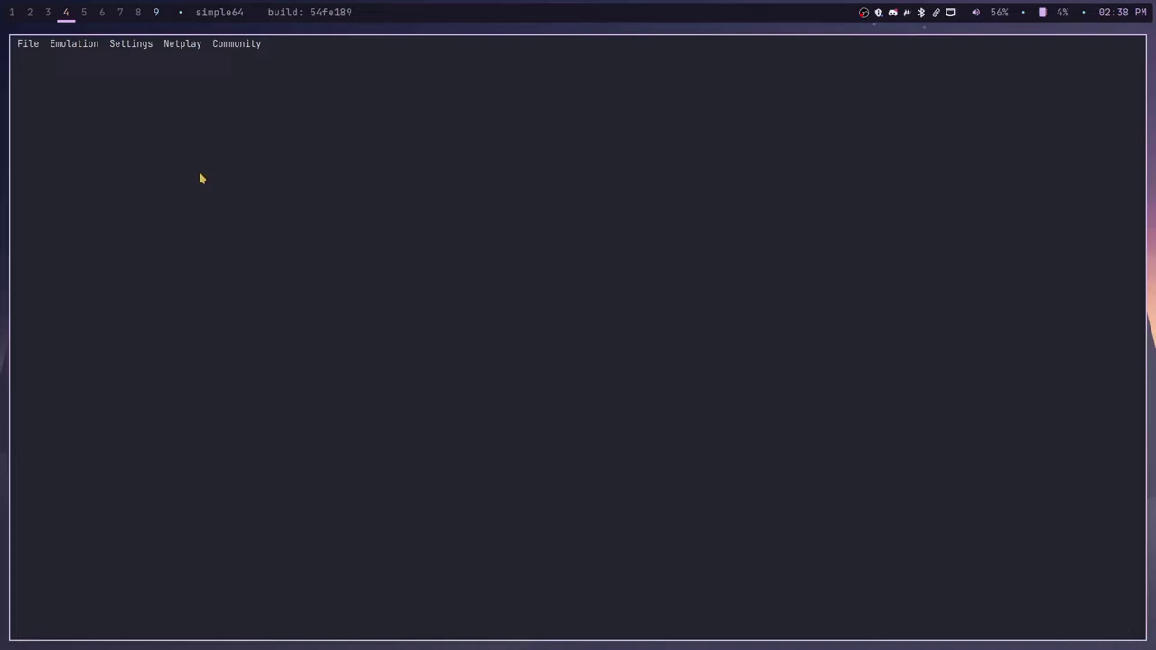
left_click(180, 43)
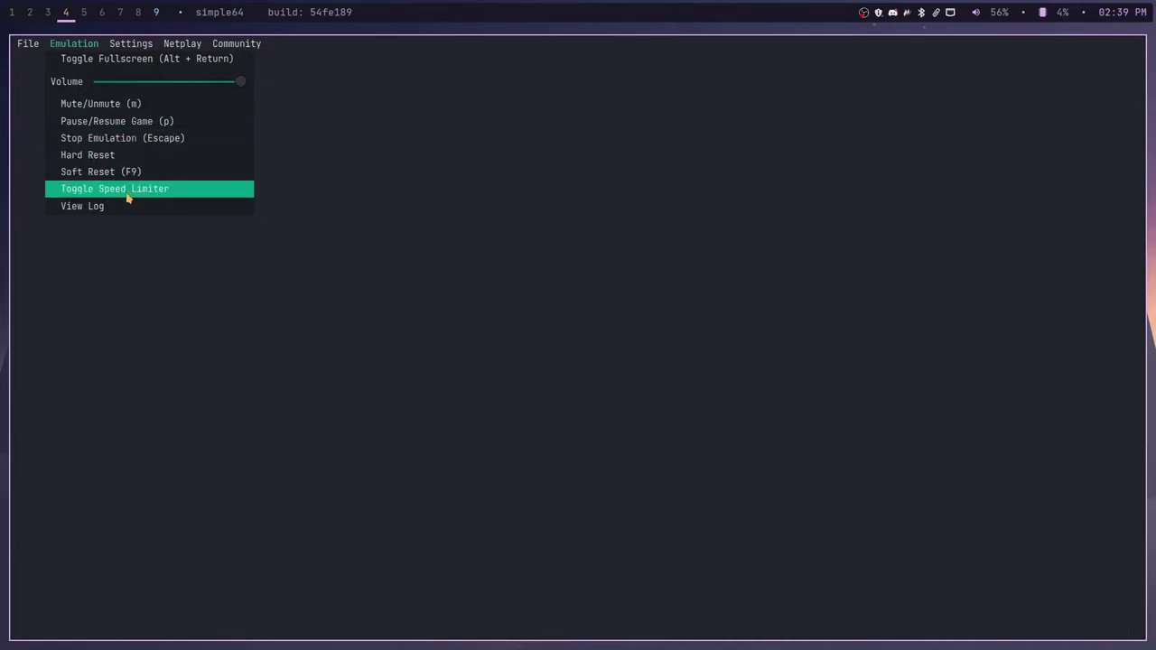
left_click(103, 276)
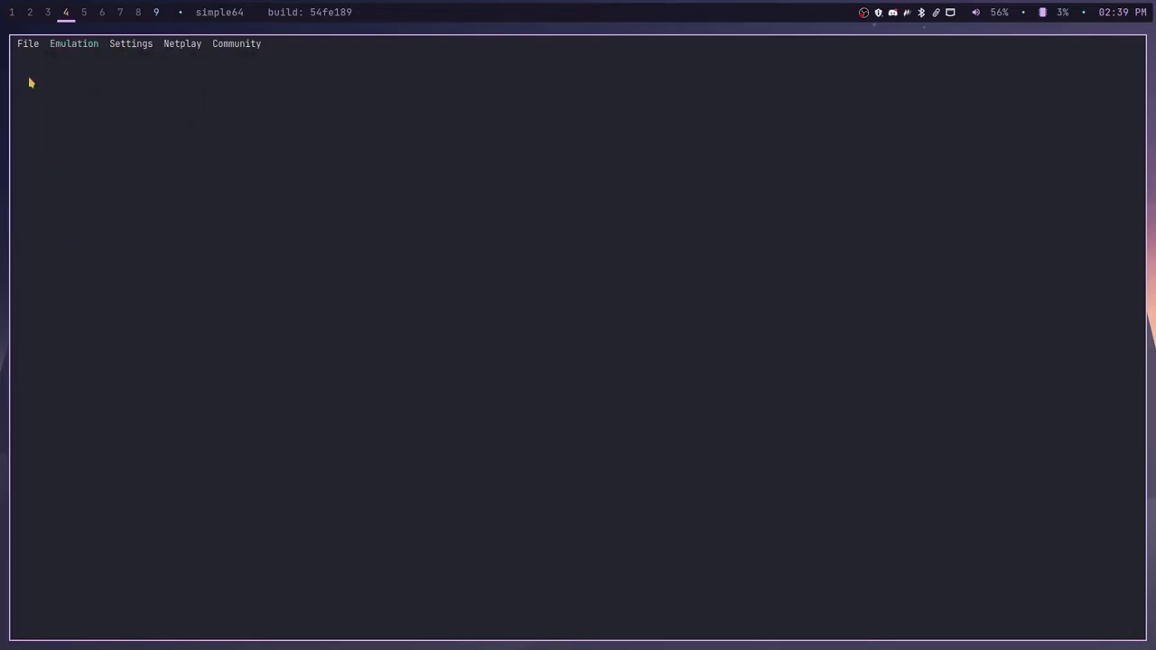
left_click(23, 47)
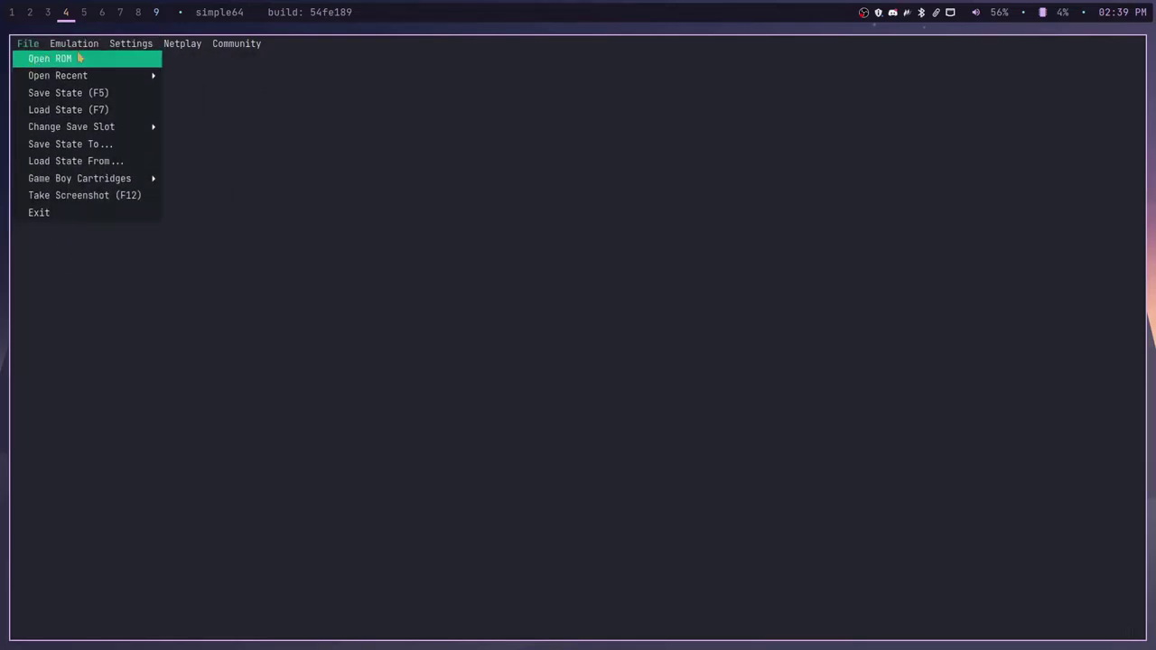
left_click(49, 54)
key("super+Return")
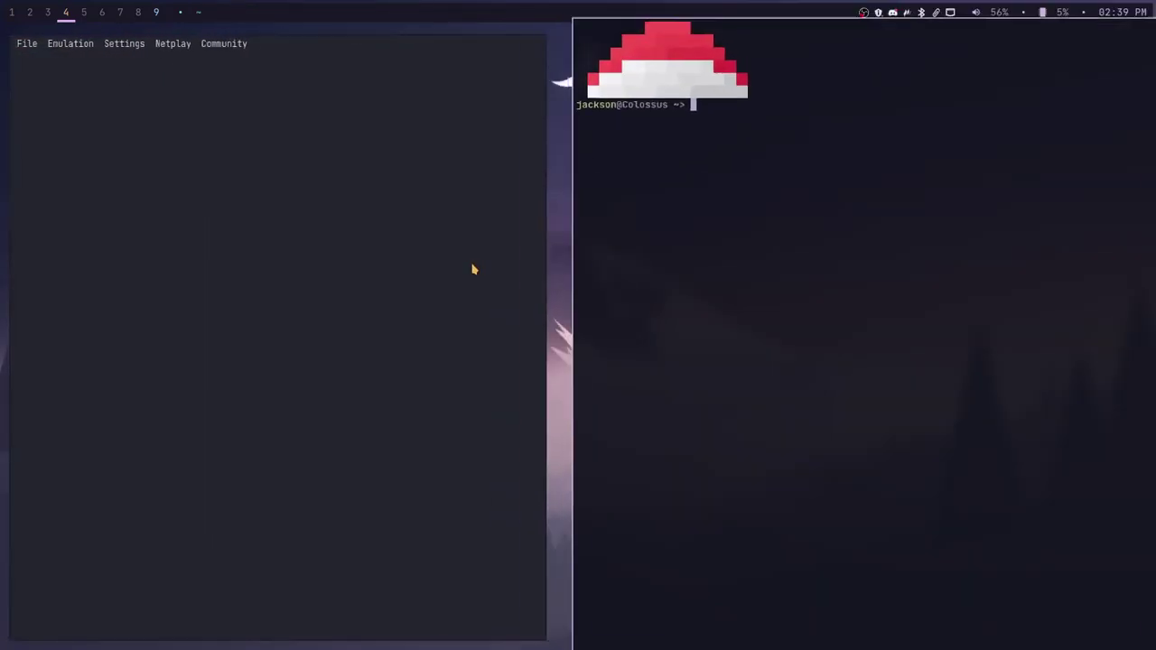
type("exit")
key("Return")
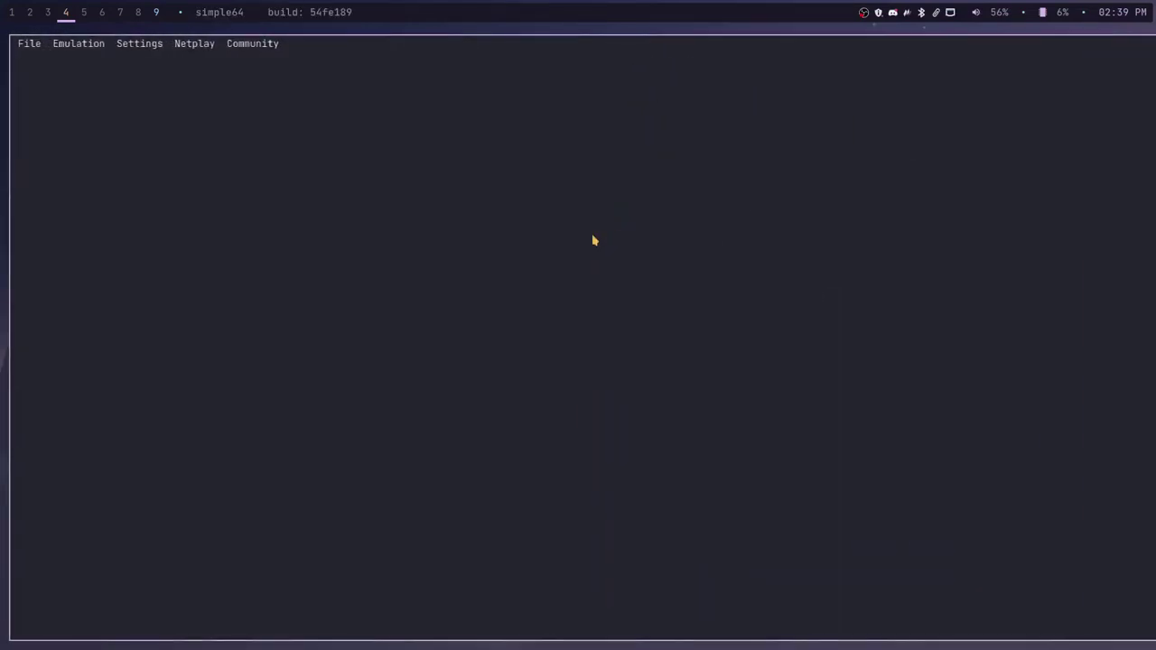
Find the file manager by searching the applications for "thun" and launch Files beside simple64
key("super+d")
type("thunm")
key("BackSpace")
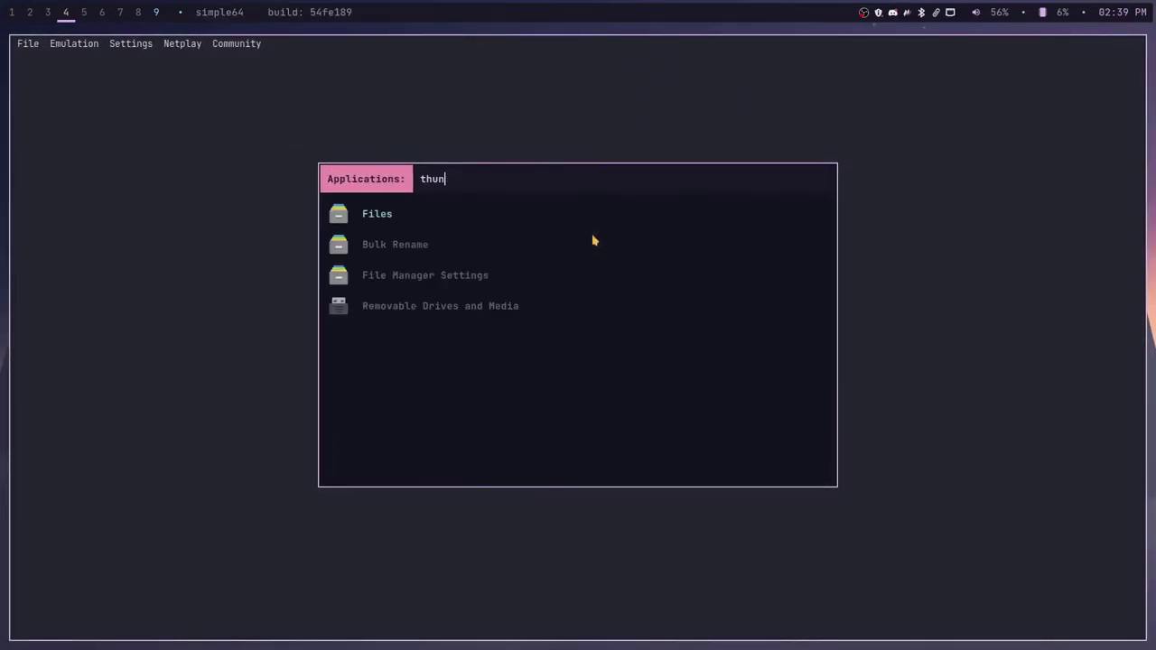
key("Return")
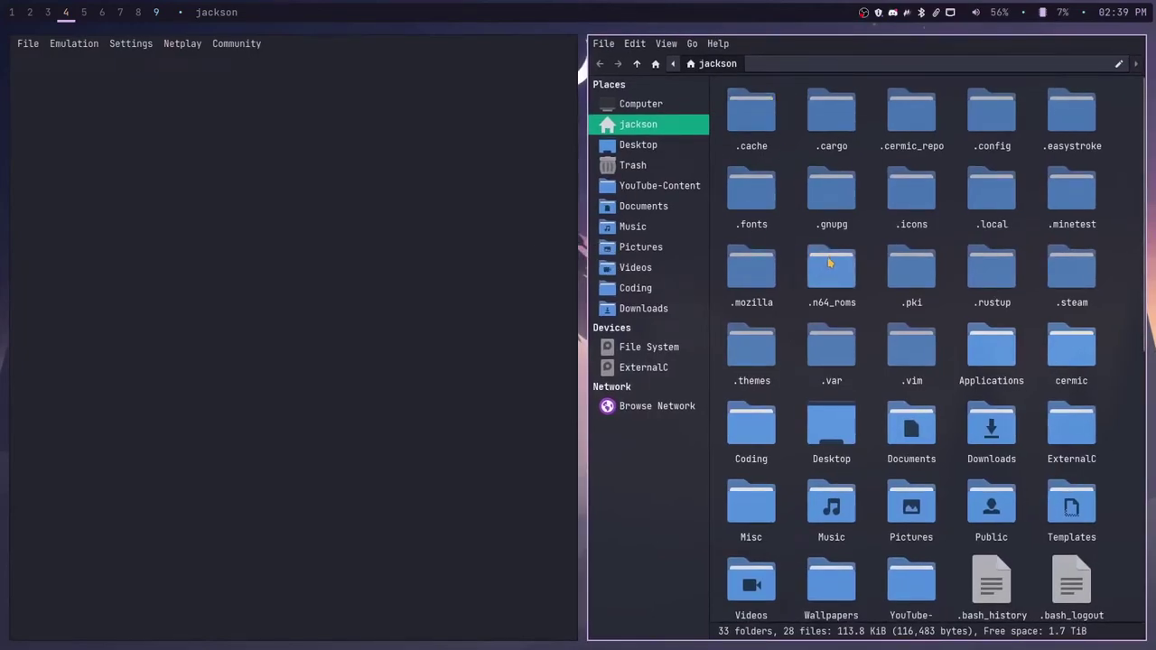
Find the .n64_roms folder in the home directory and open it
scroll(905, 209, "down", 1)
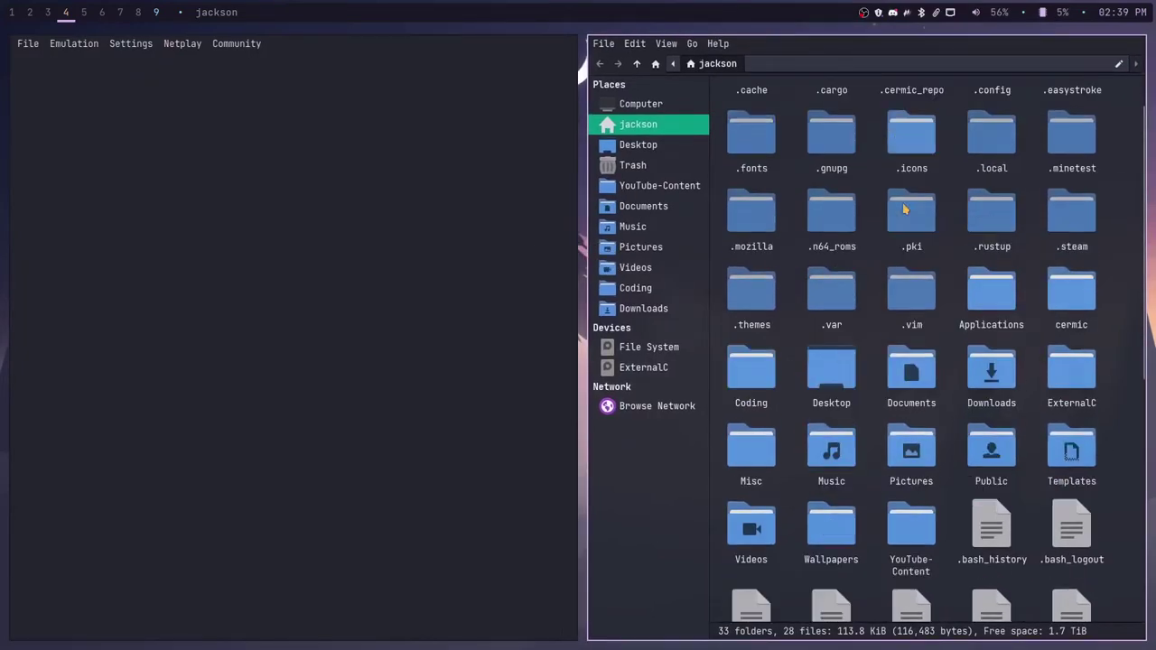
scroll(890, 215, "down", 2)
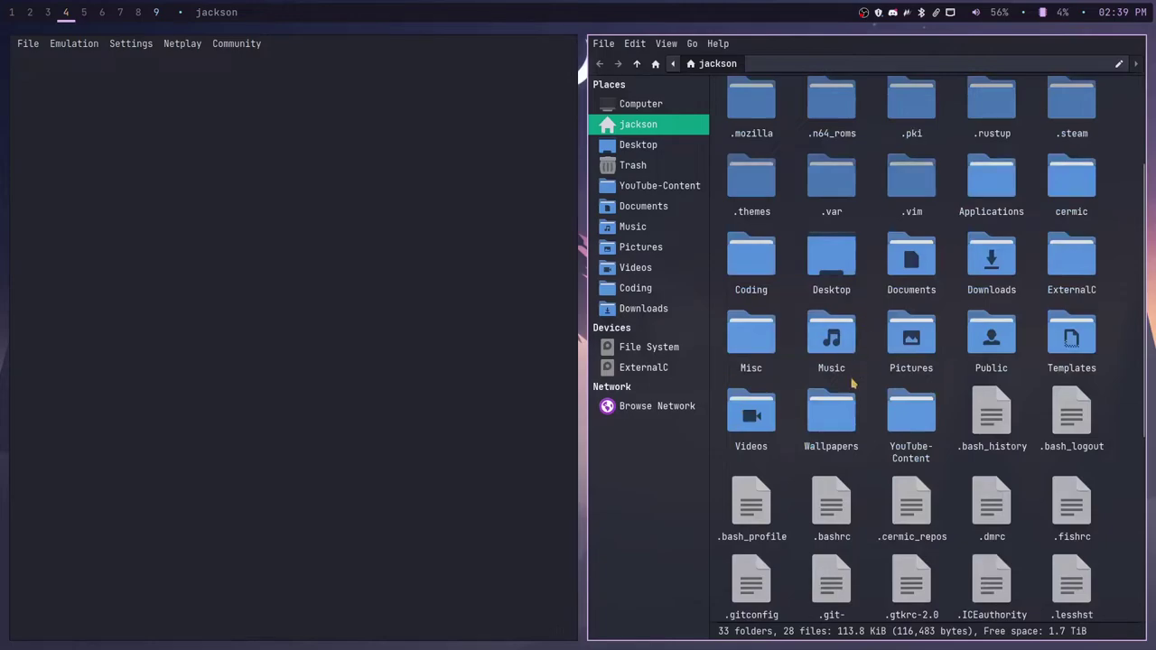
scroll(869, 479, "down", 5)
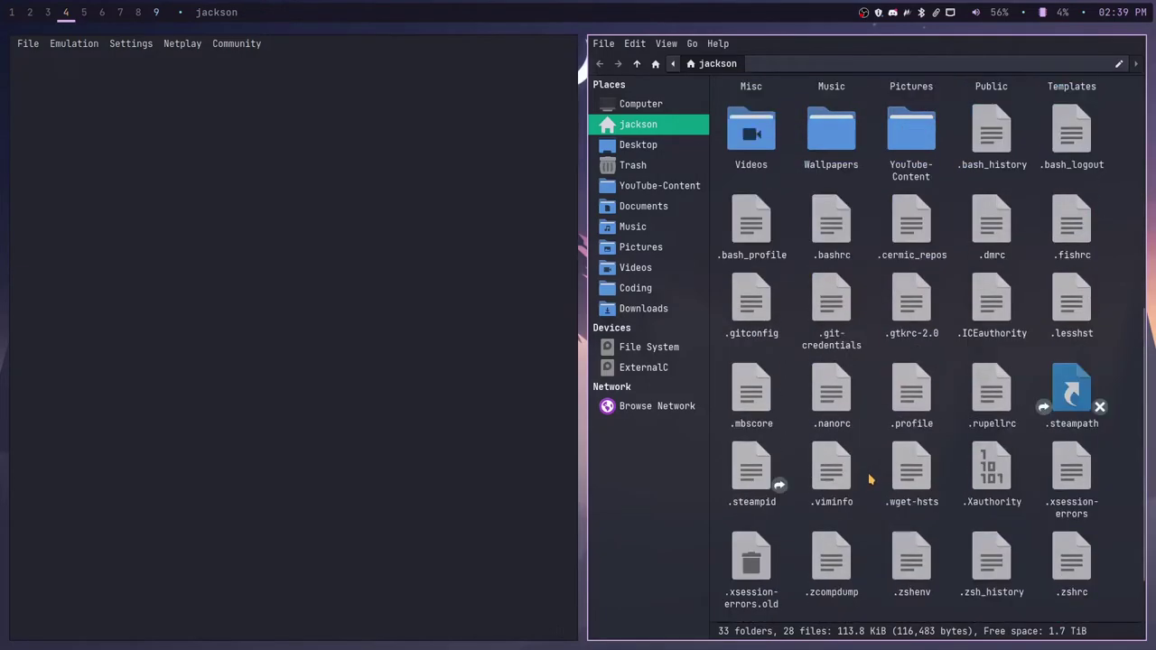
scroll(869, 479, "up", 3)
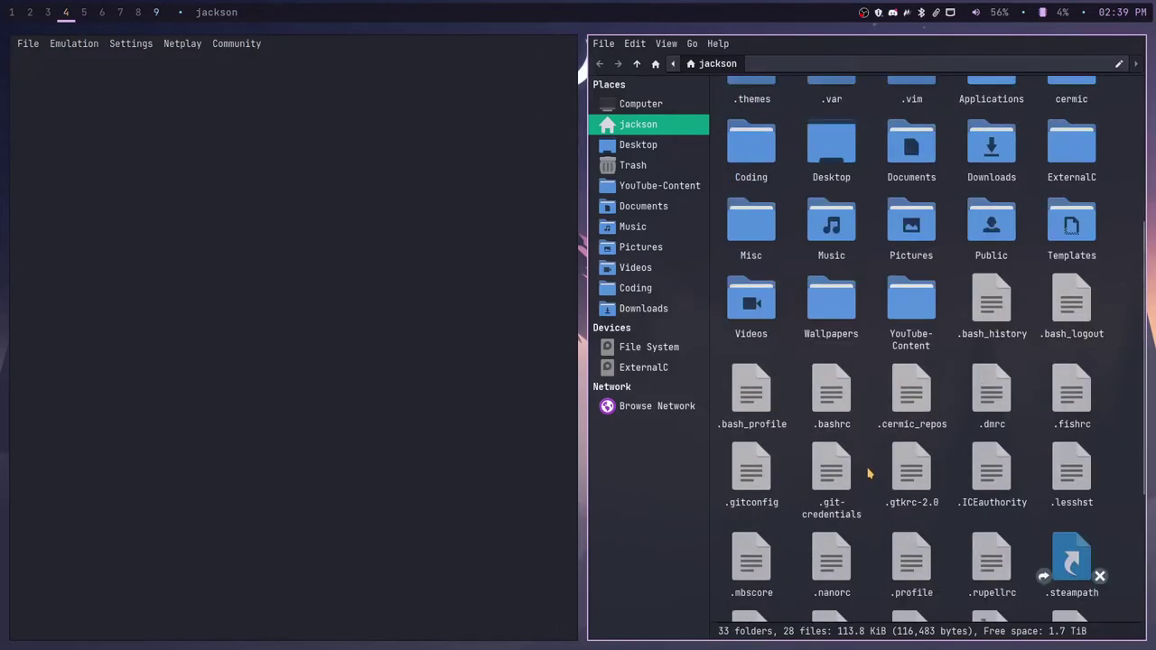
scroll(869, 473, "up", 2)
scroll(869, 467, "up", 2)
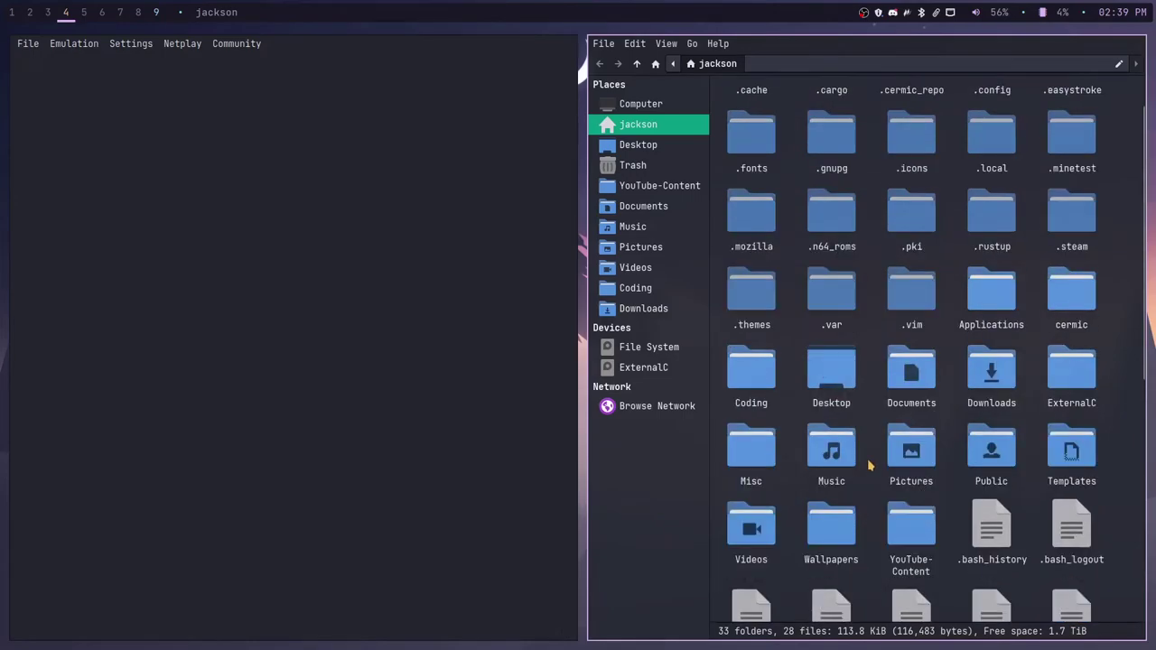
double_click(843, 217)
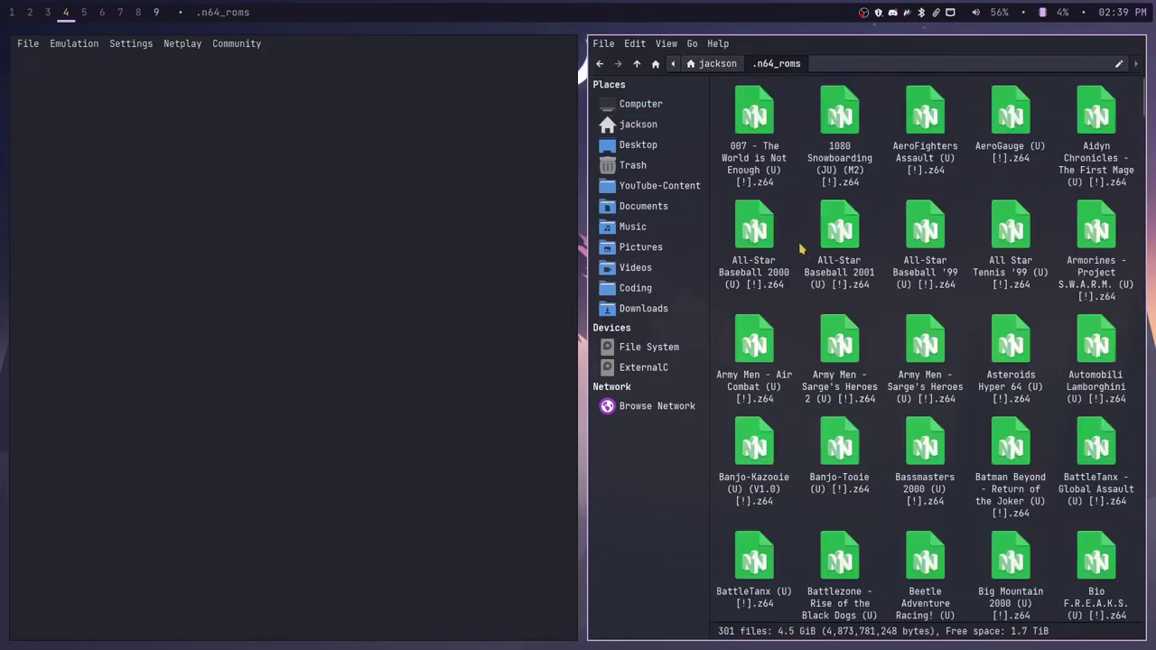
Browse the collection of .z64 game files in the .n64_roms folder
scroll(956, 362, "down", 6)
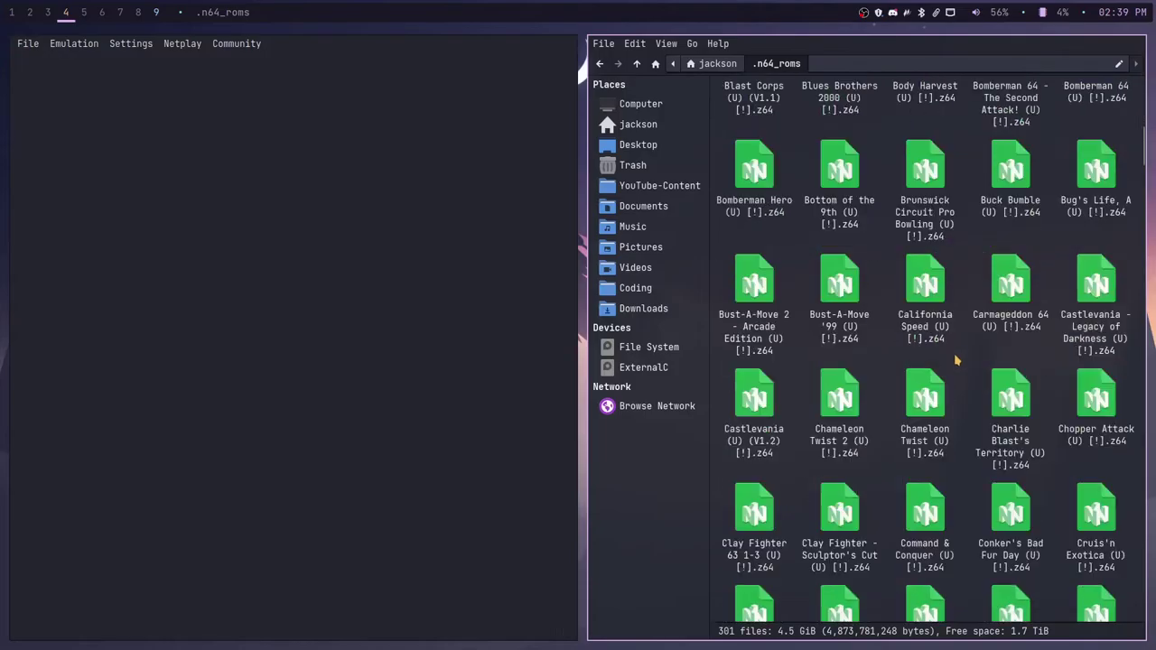
scroll(955, 362, "down", 10)
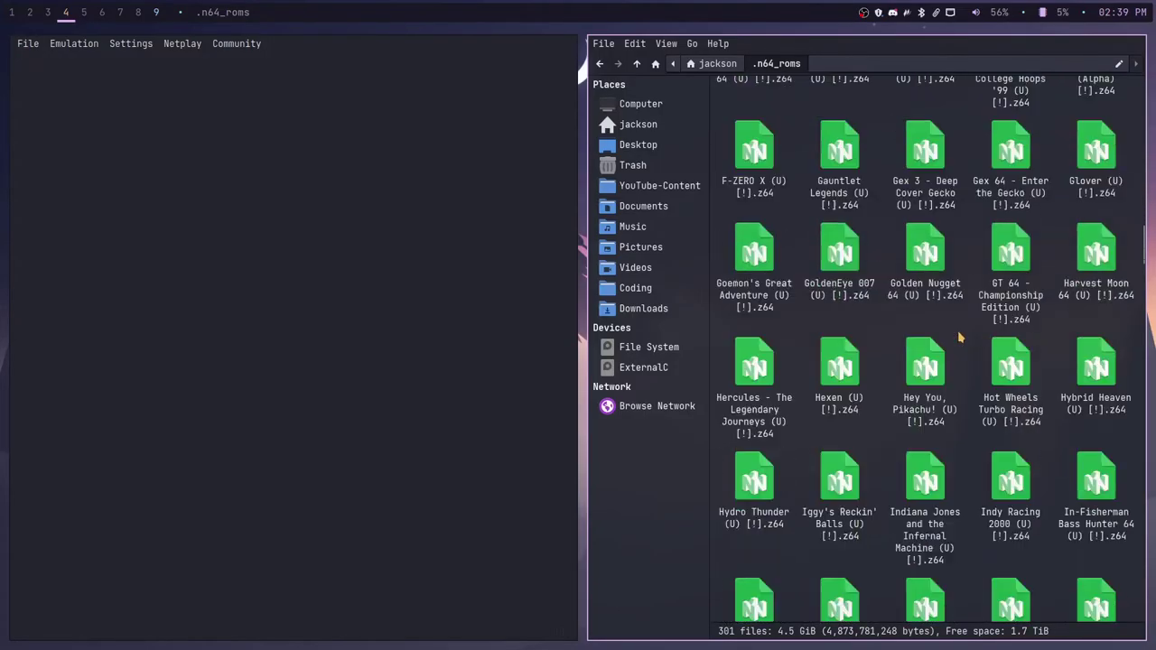
scroll(959, 337, "down", 17)
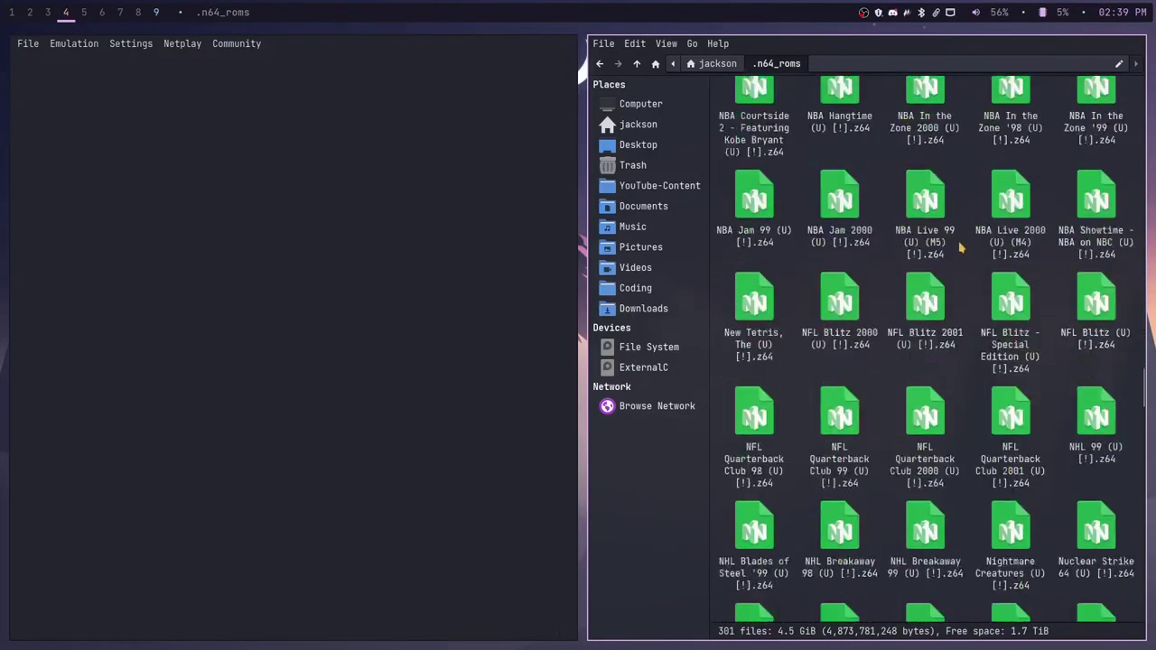
scroll(960, 247, "down", 14)
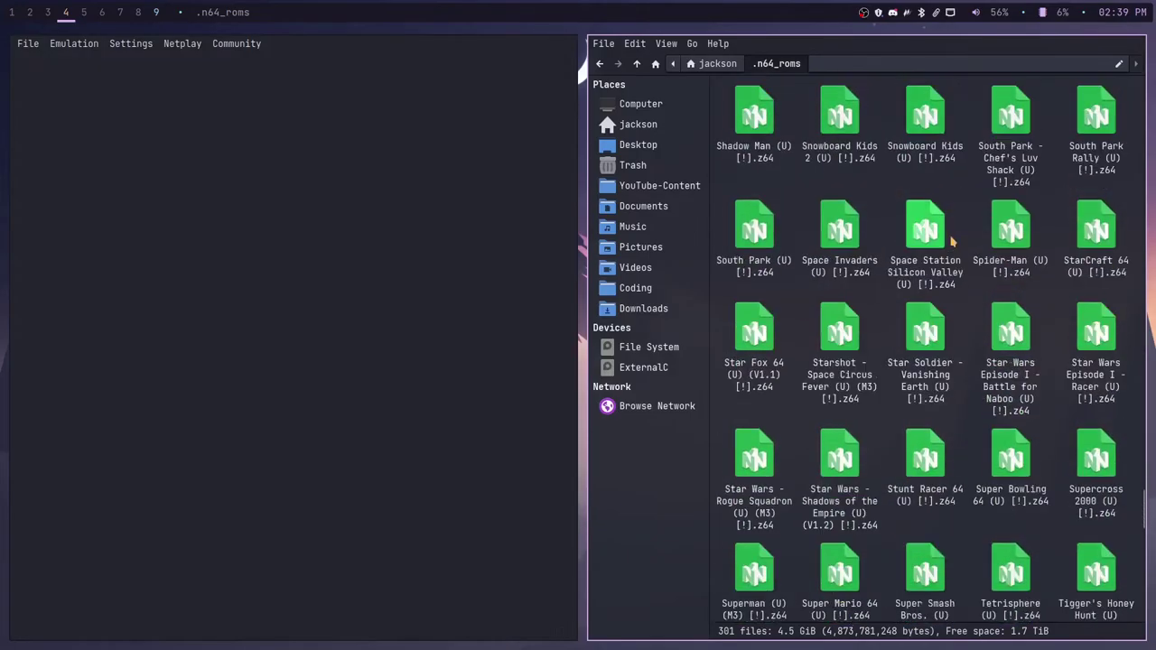
scroll(952, 241, "down", 6)
scroll(894, 233, "down", 4)
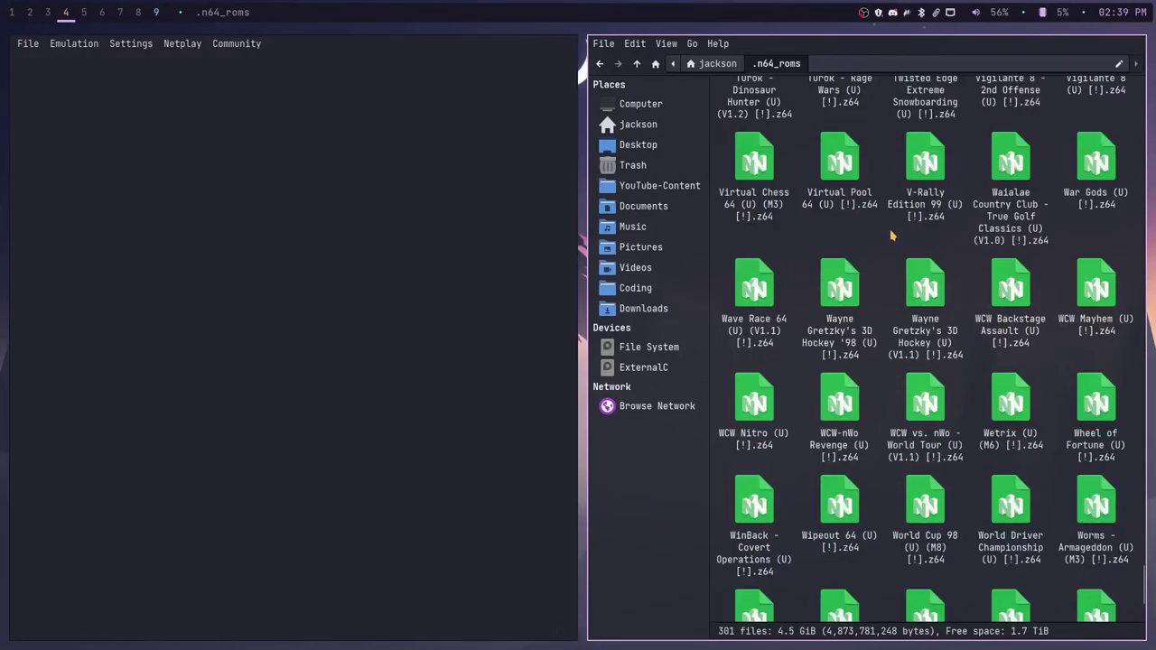
scroll(880, 266, "up", 5)
scroll(880, 267, "up", 12)
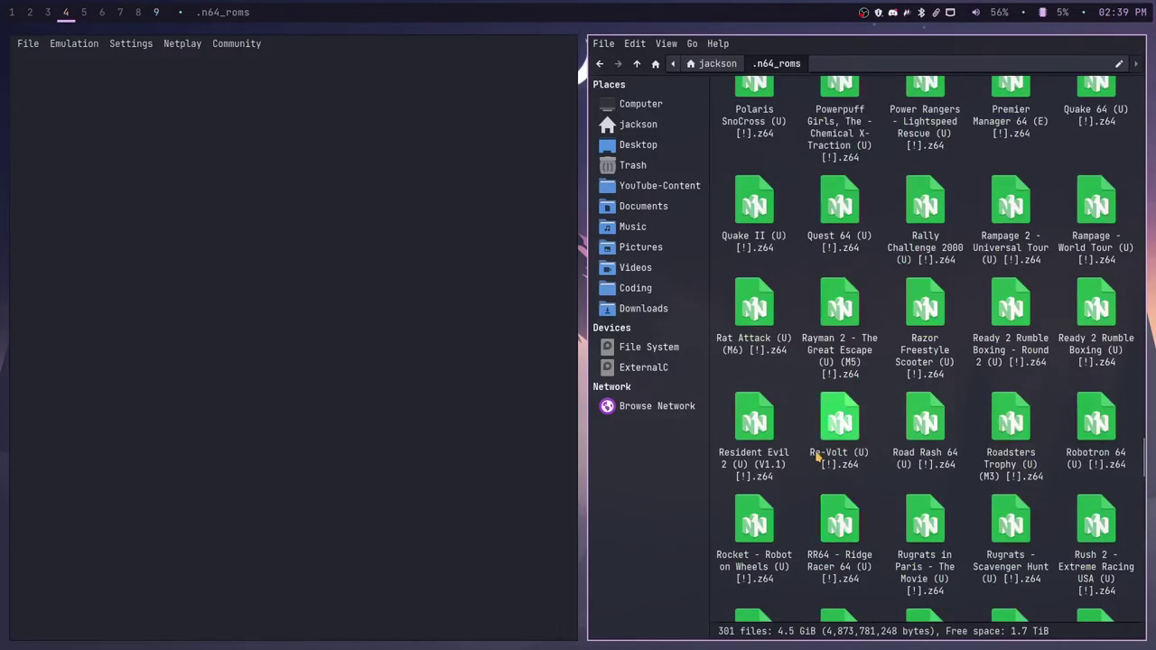
scroll(819, 458, "up", 15)
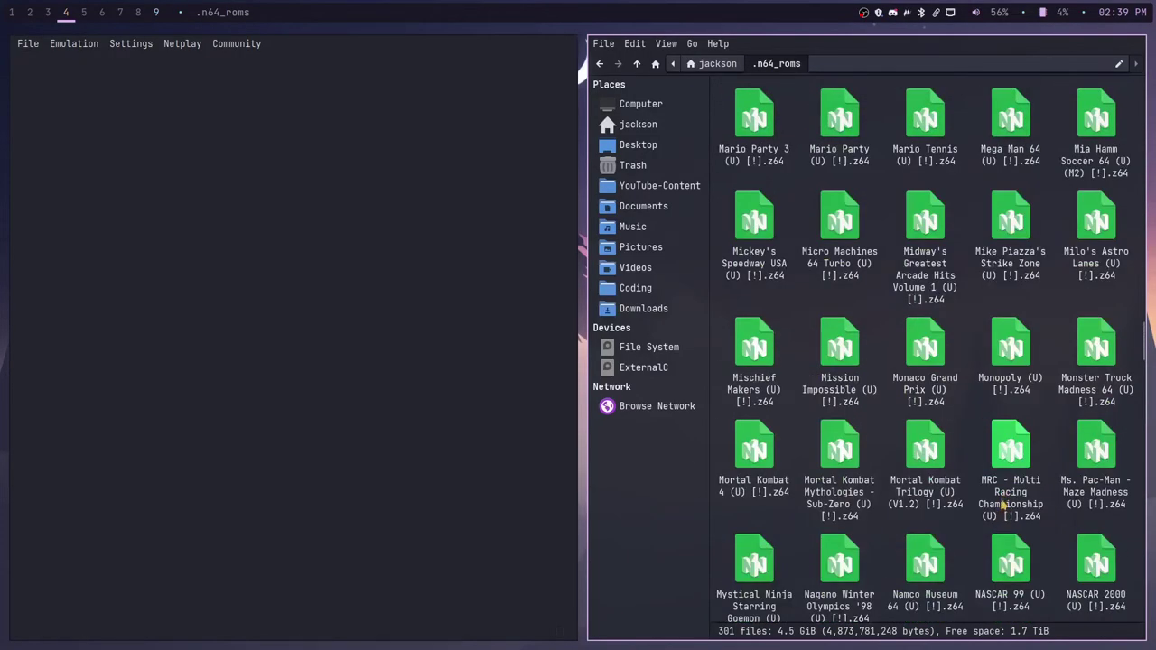
Return from the .n64_roms folder to the home folder and close the file manager
scroll(1005, 506, "up", 3)
scroll(997, 400, "up", 9)
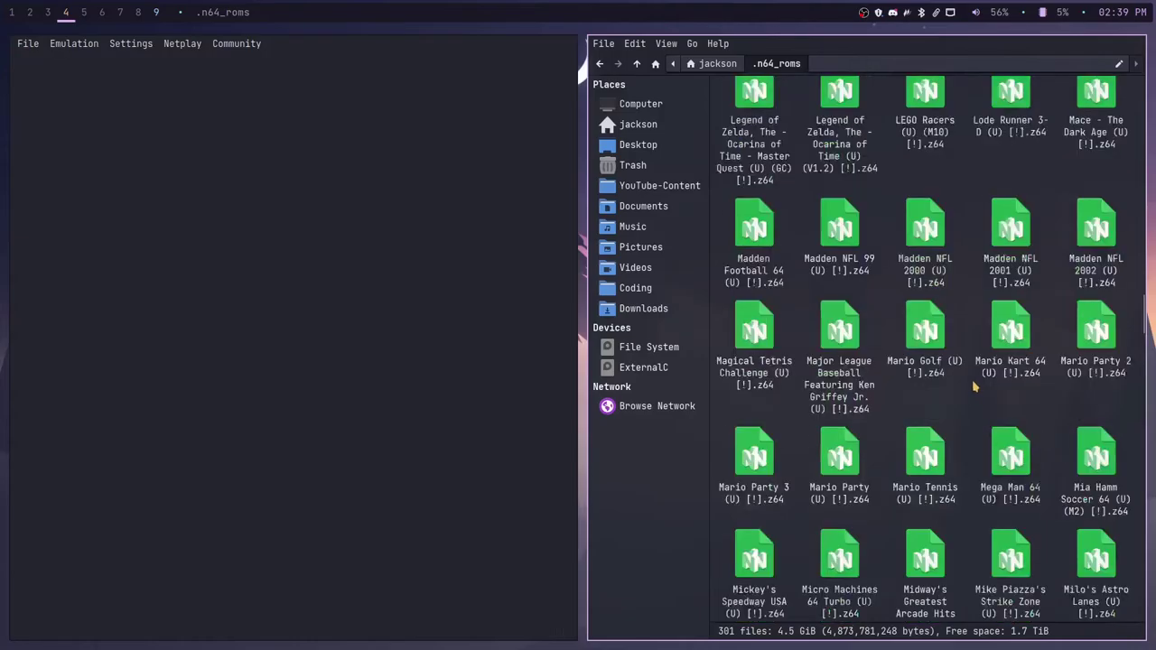
scroll(985, 416, "up", 15)
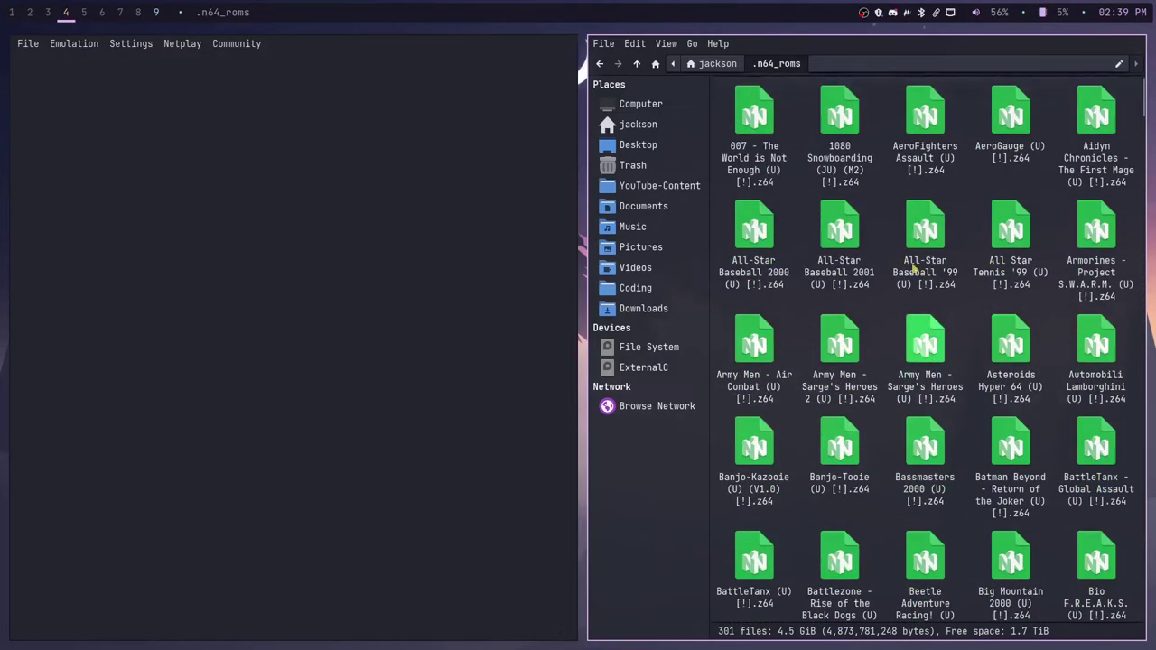
left_click(719, 63)
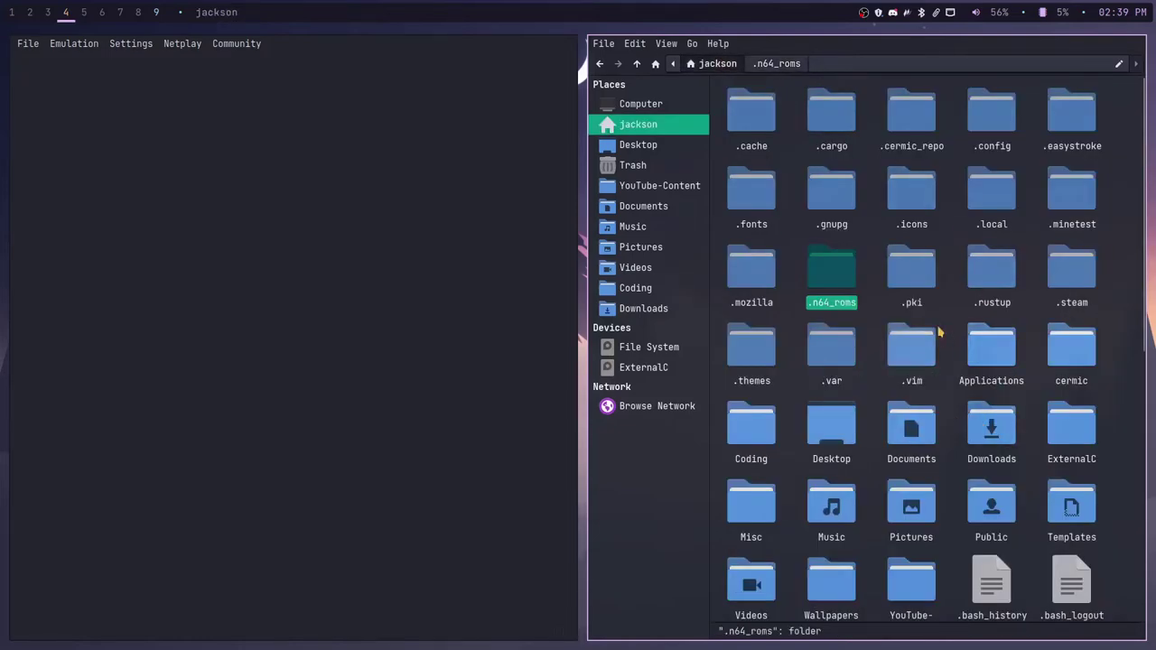
left_click(858, 318)
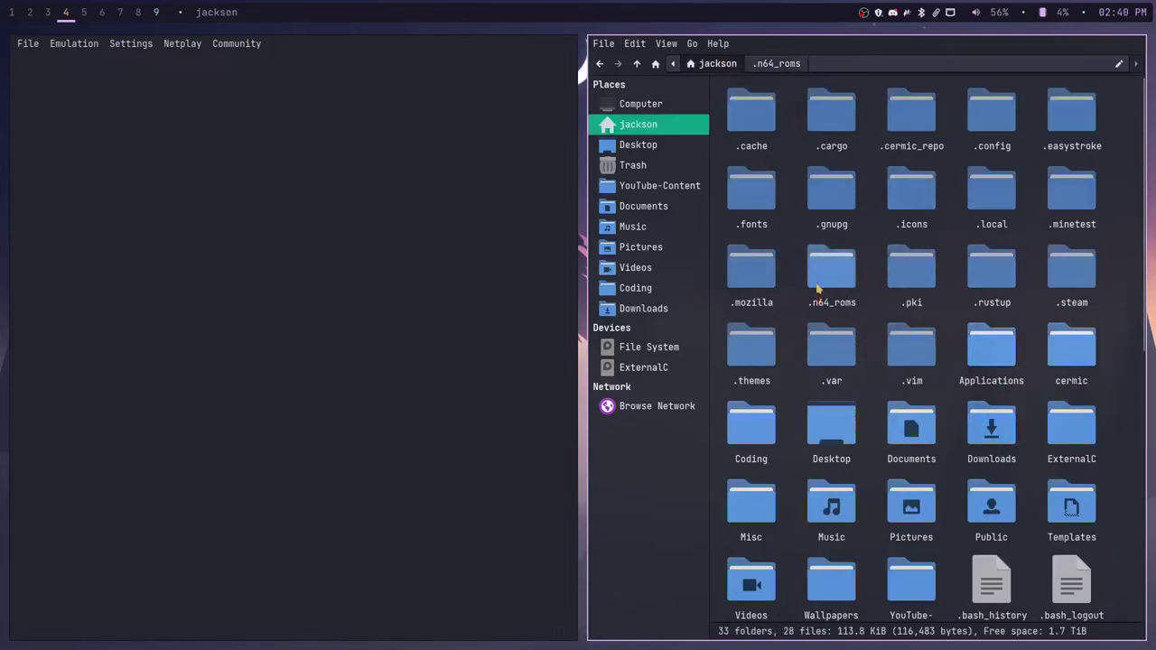
key("super+q")
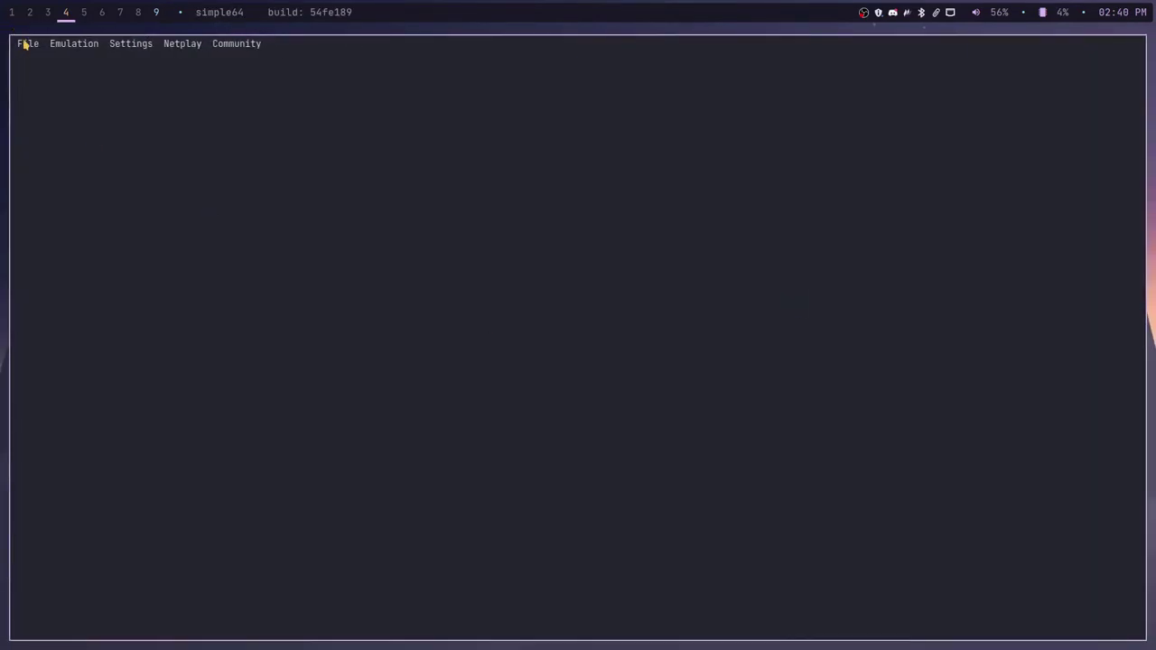
Bring up the ROM selection dialog on the .n64_roms folder and move the dialog lower
left_click(24, 45)
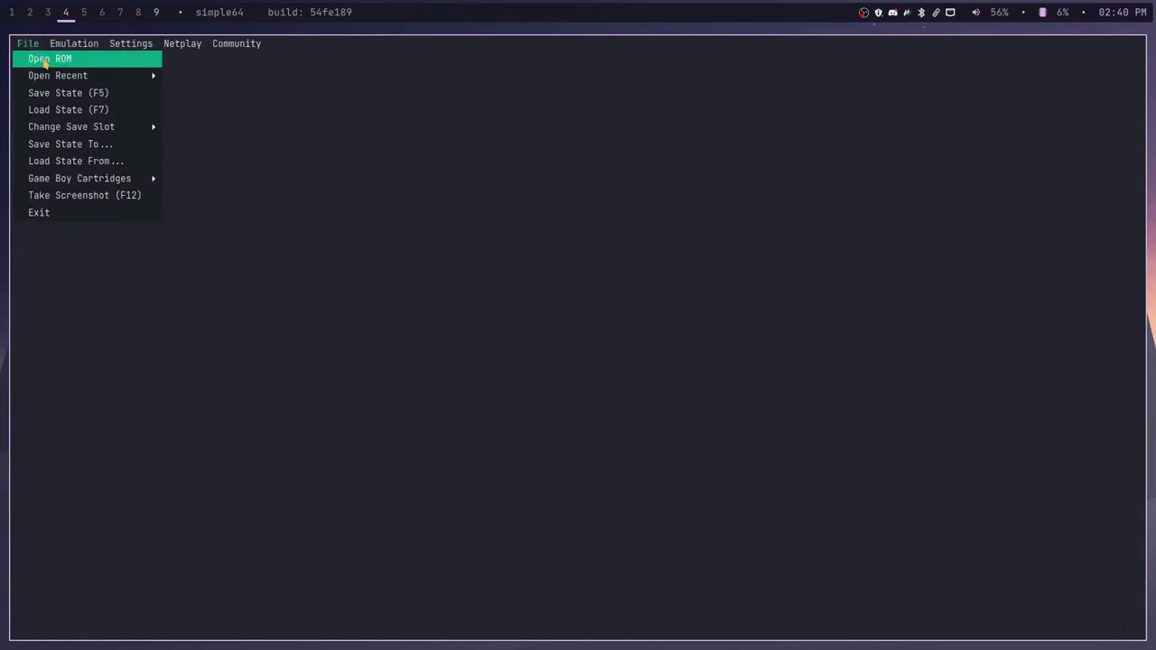
left_click(45, 59)
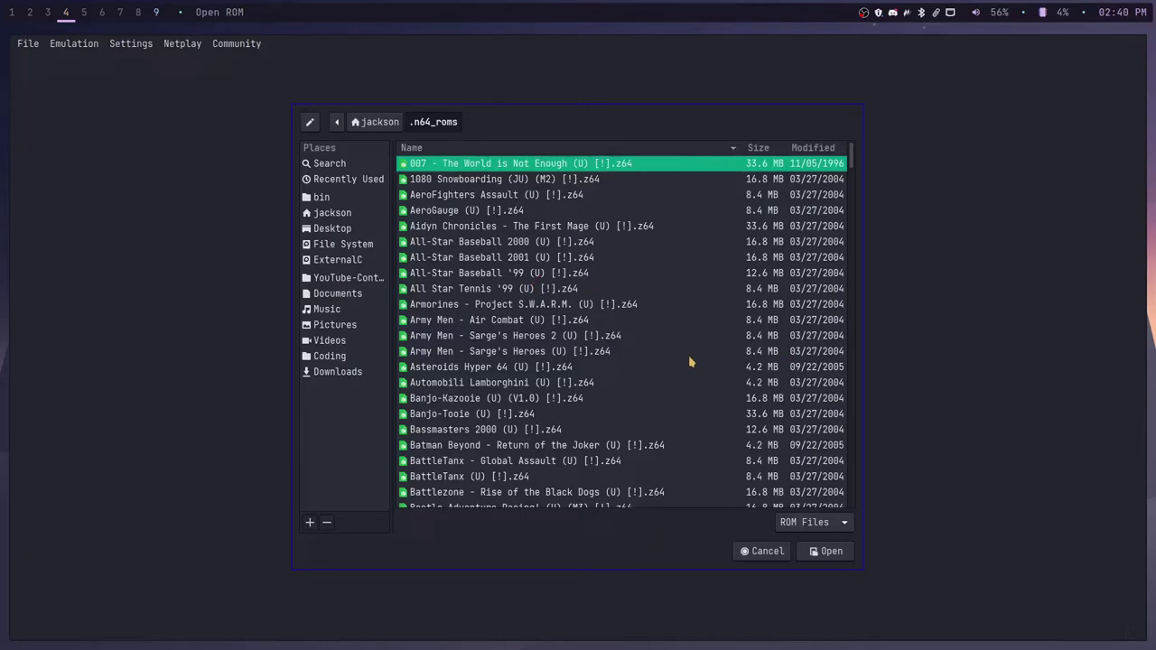
left_click_drag(710, 406, 631, 284)
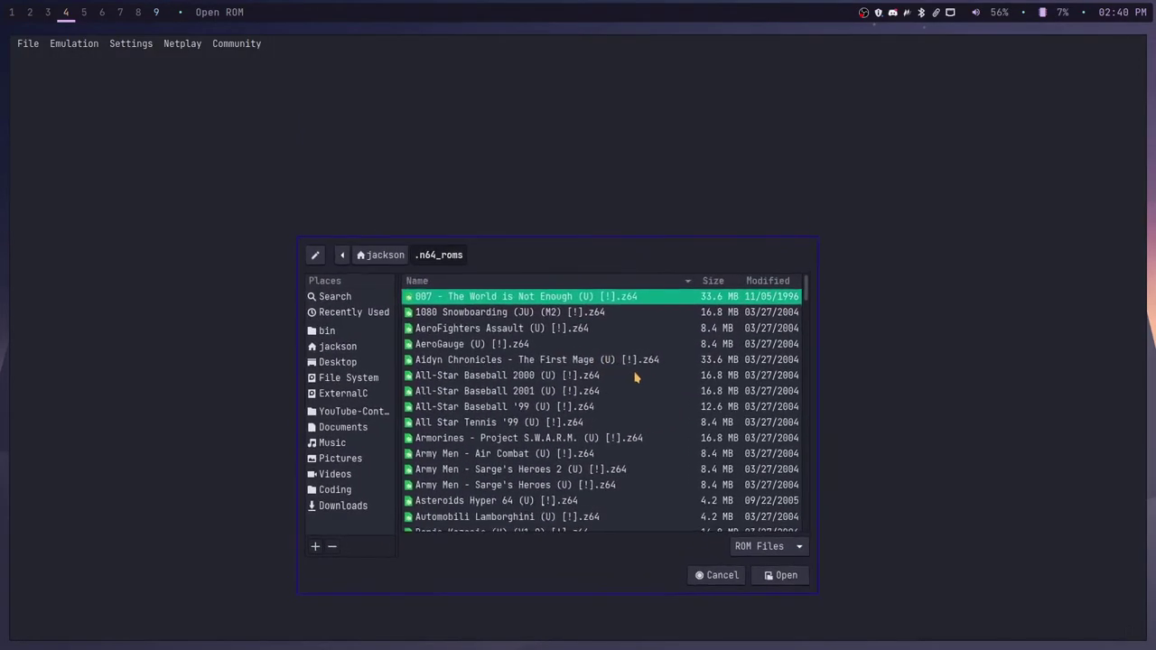
Look through the ROM files in .n64_roms and select Conker's Bad Fur Day (U) [!].z64
scroll(499, 343, "down", 7)
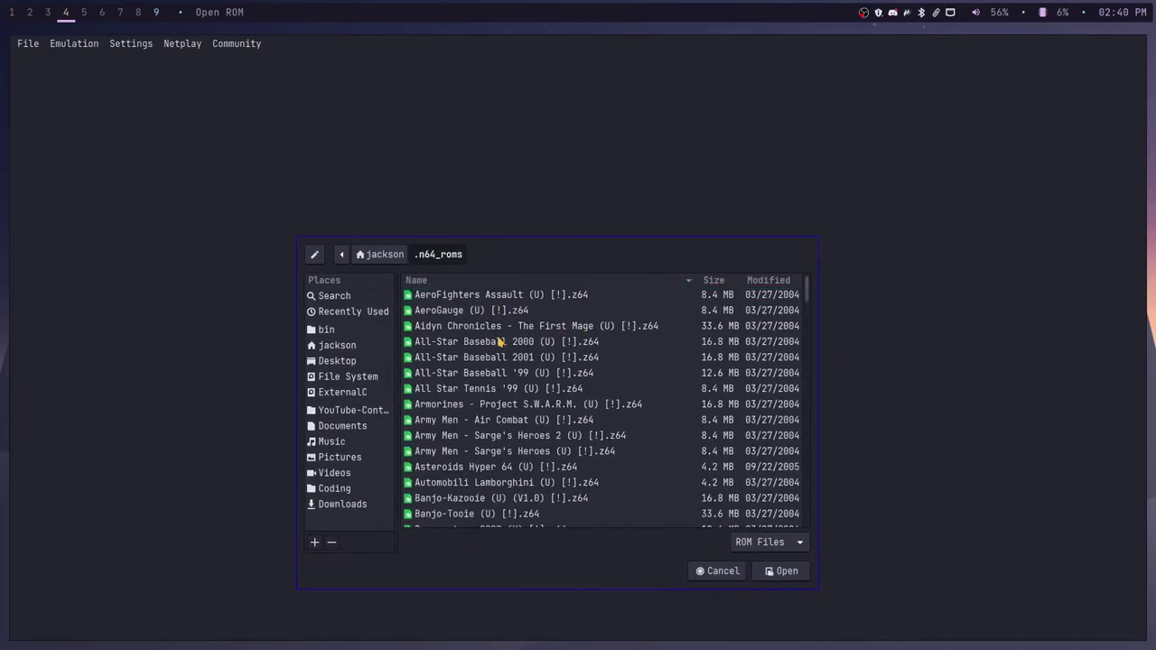
scroll(499, 341, "down", 5)
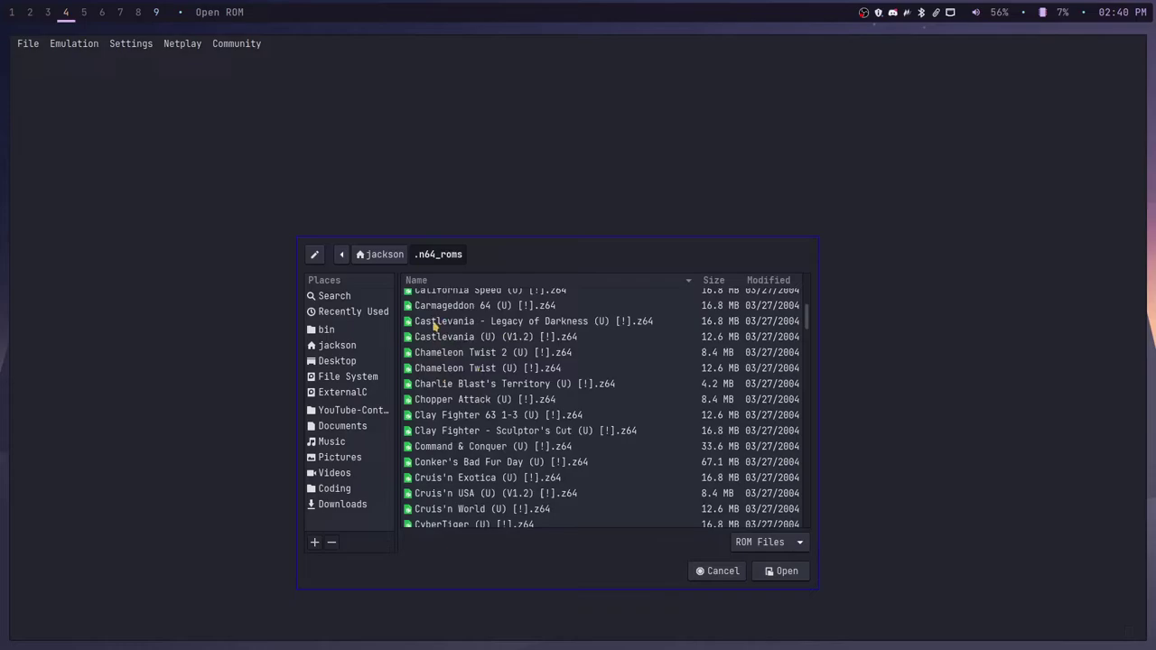
scroll(434, 326, "down", 6)
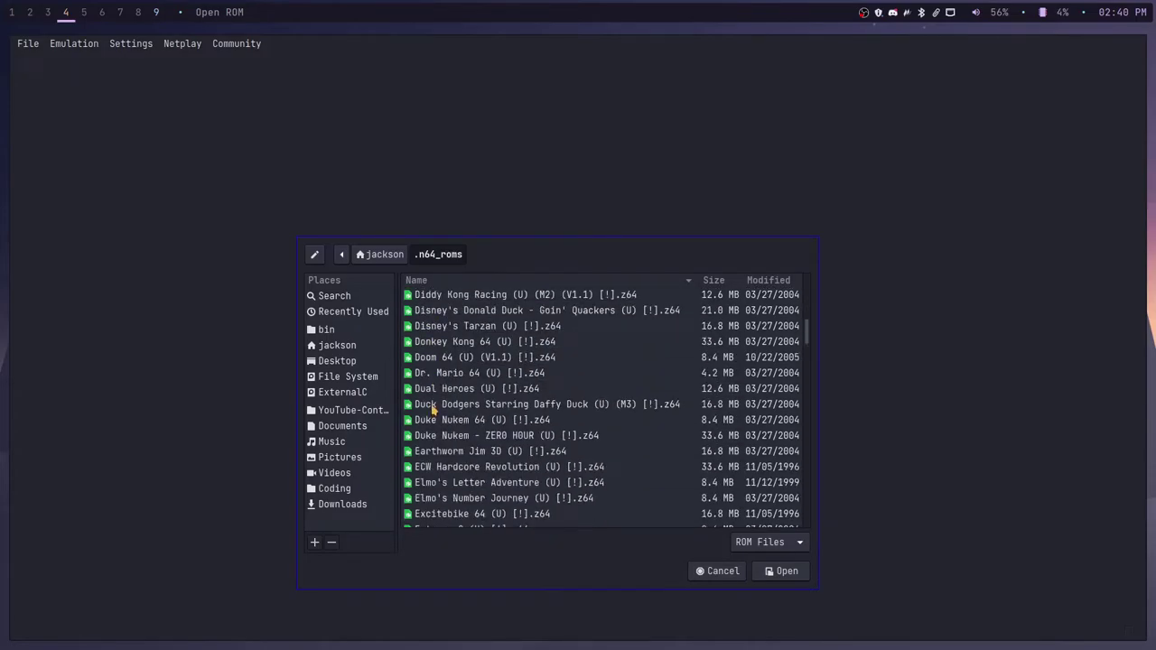
scroll(431, 344, "down", 5)
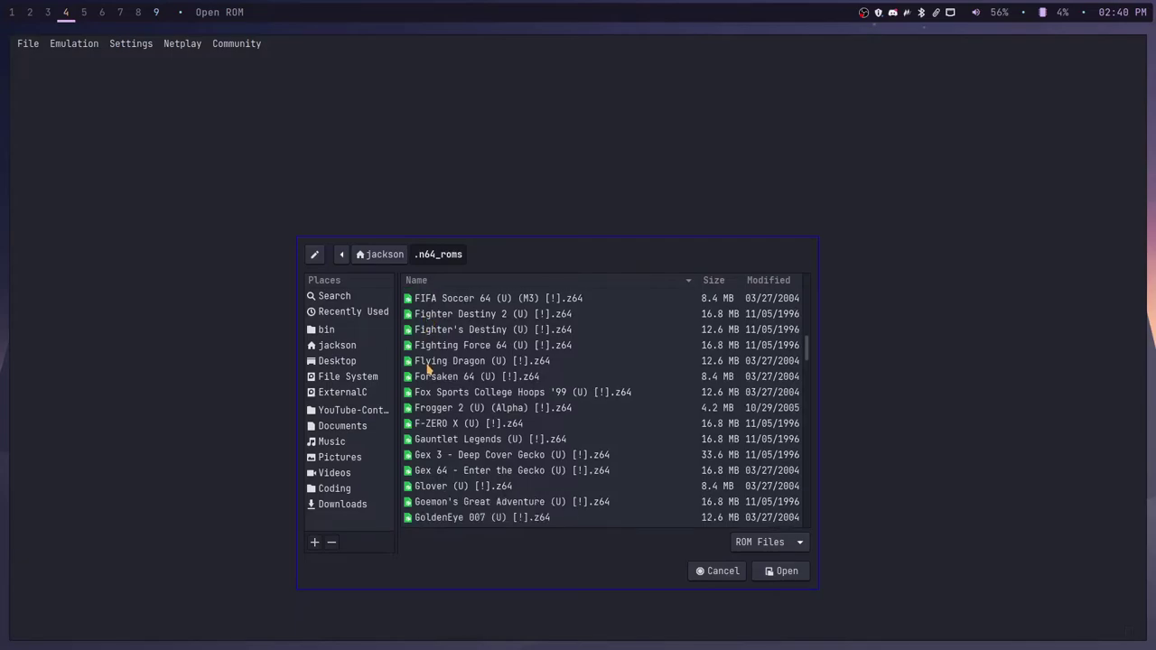
scroll(428, 366, "up", 5)
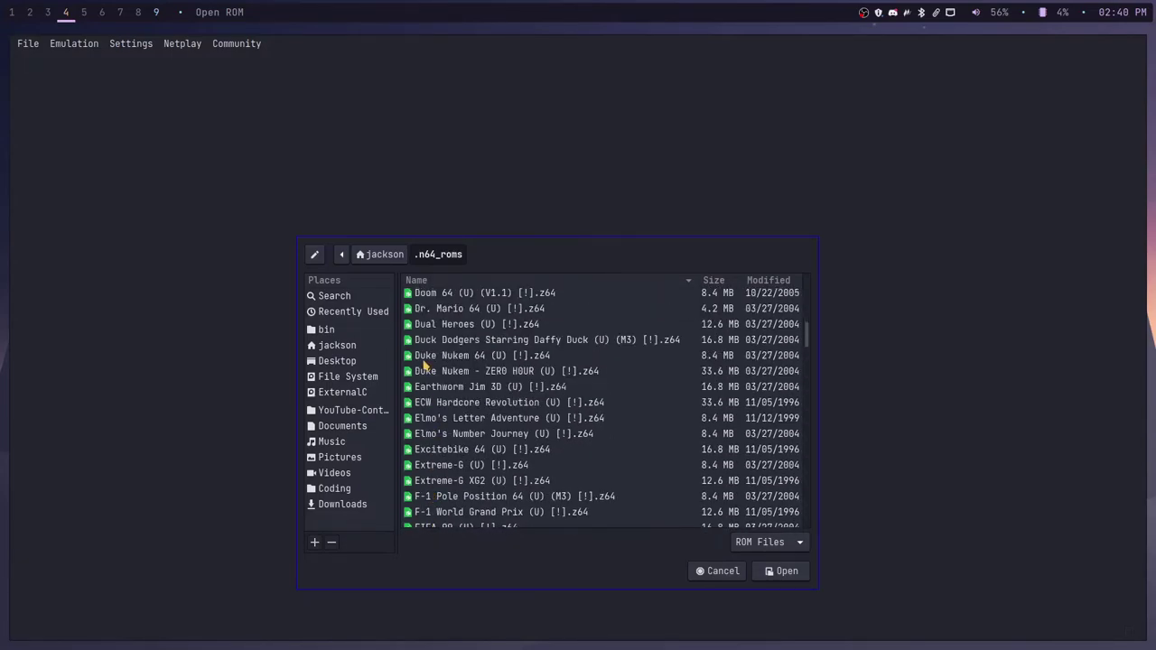
scroll(425, 361, "up", 3)
scroll(427, 361, "up", 4)
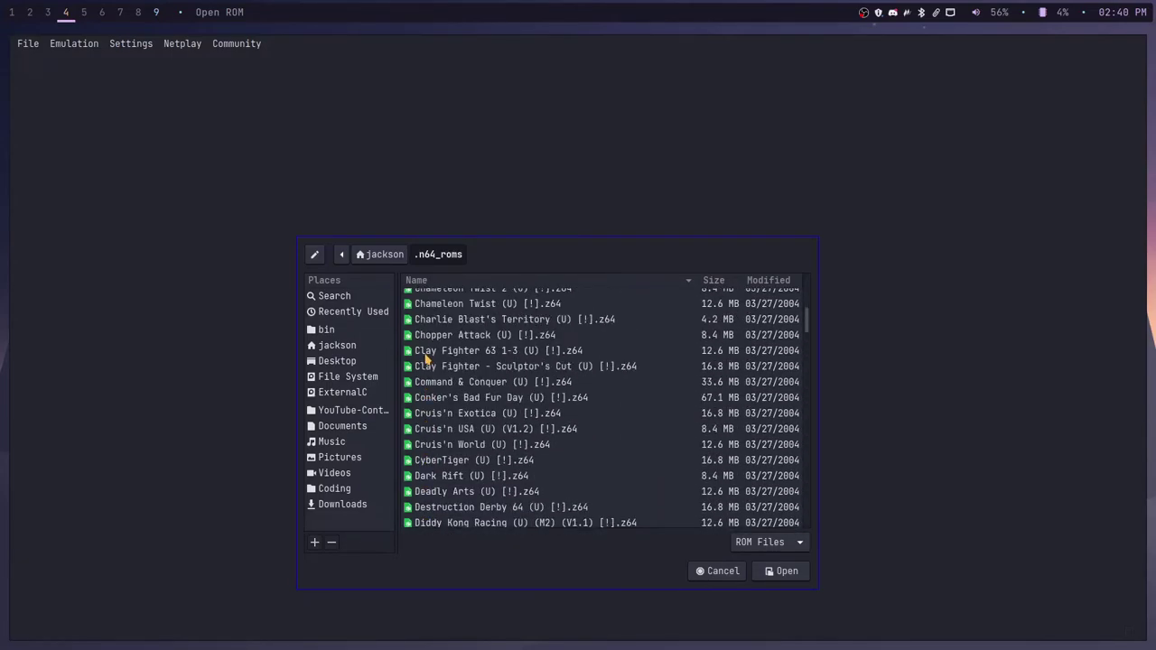
scroll(425, 359, "up", 4)
scroll(413, 370, "down", 1)
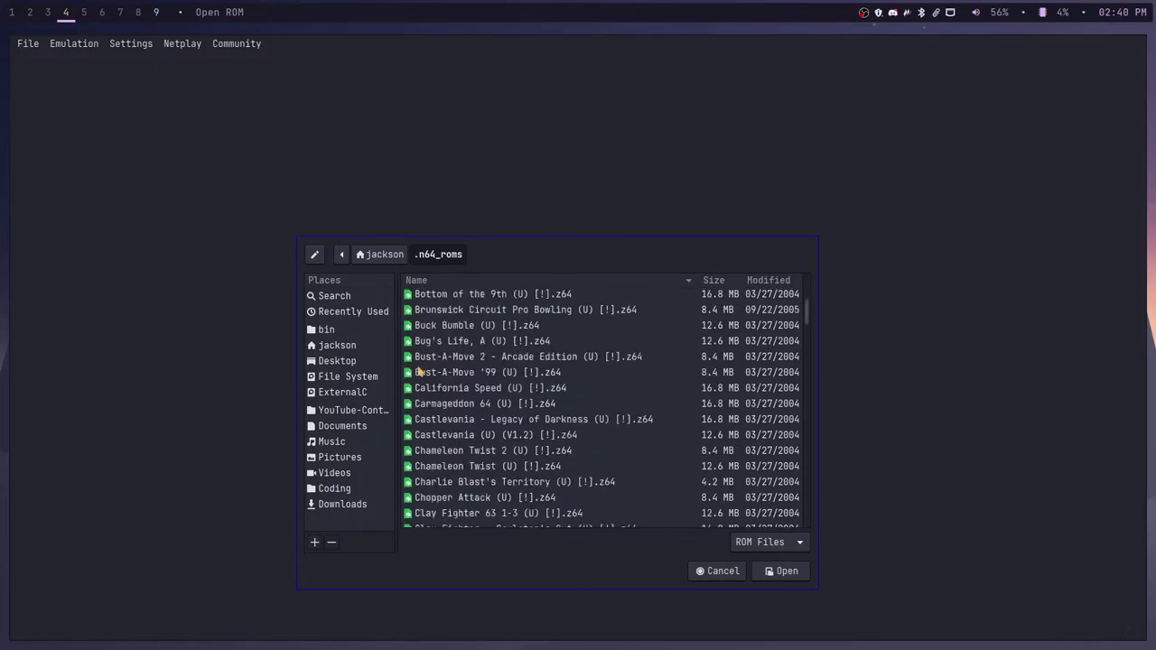
scroll(422, 367, "down", 6)
scroll(424, 358, "down", 2)
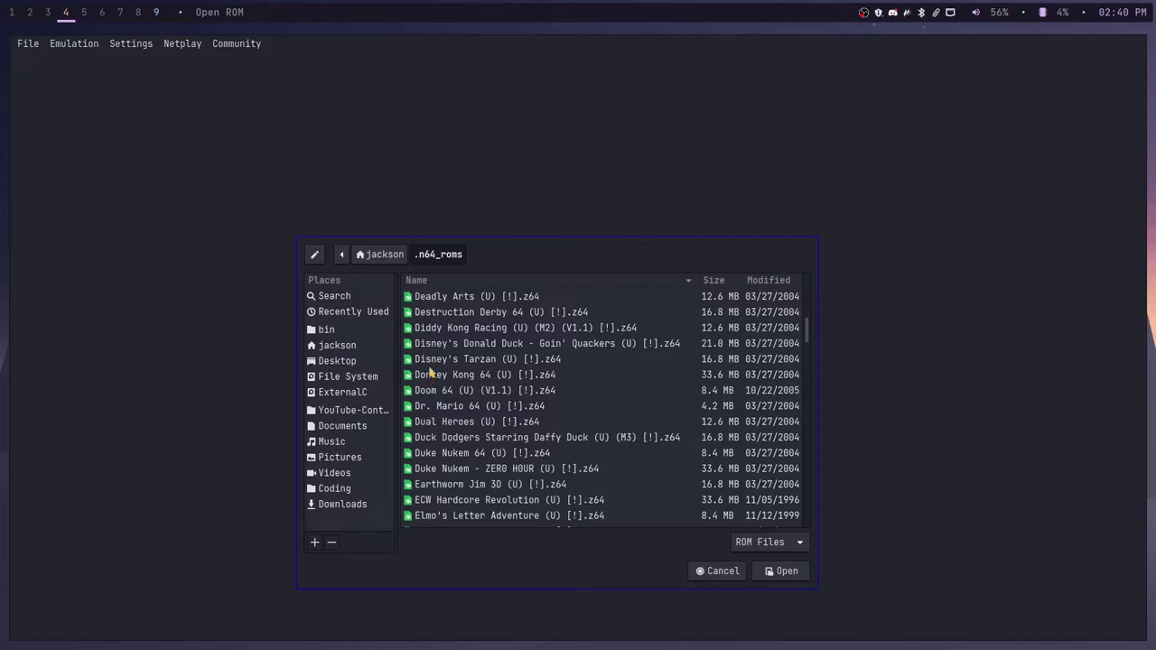
scroll(431, 372, "down", 2)
scroll(431, 363, "up", 2)
scroll(431, 362, "up", 3)
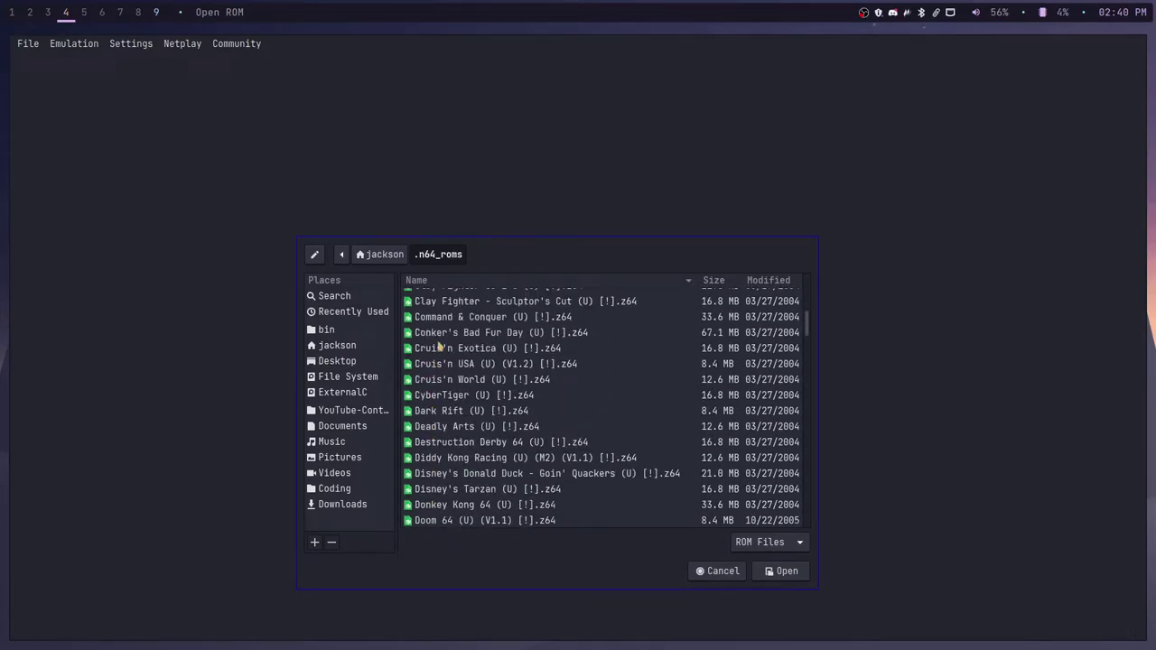
left_click(447, 335)
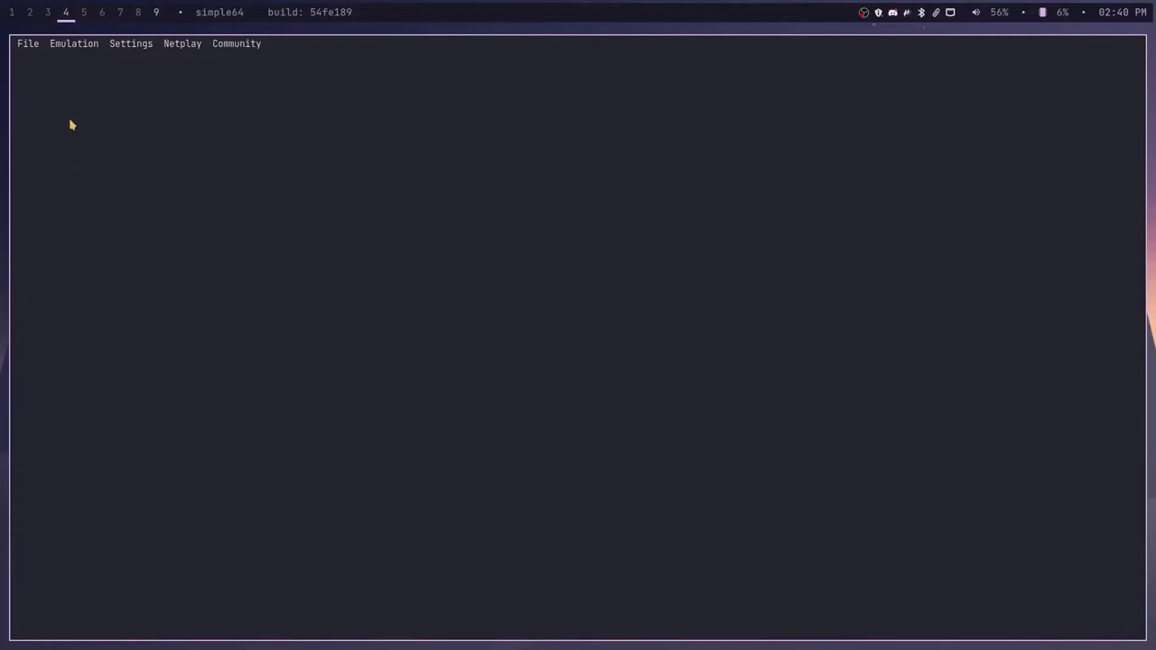
Examine the options for opening recent ROMs and for saving or loading states
left_click(28, 49)
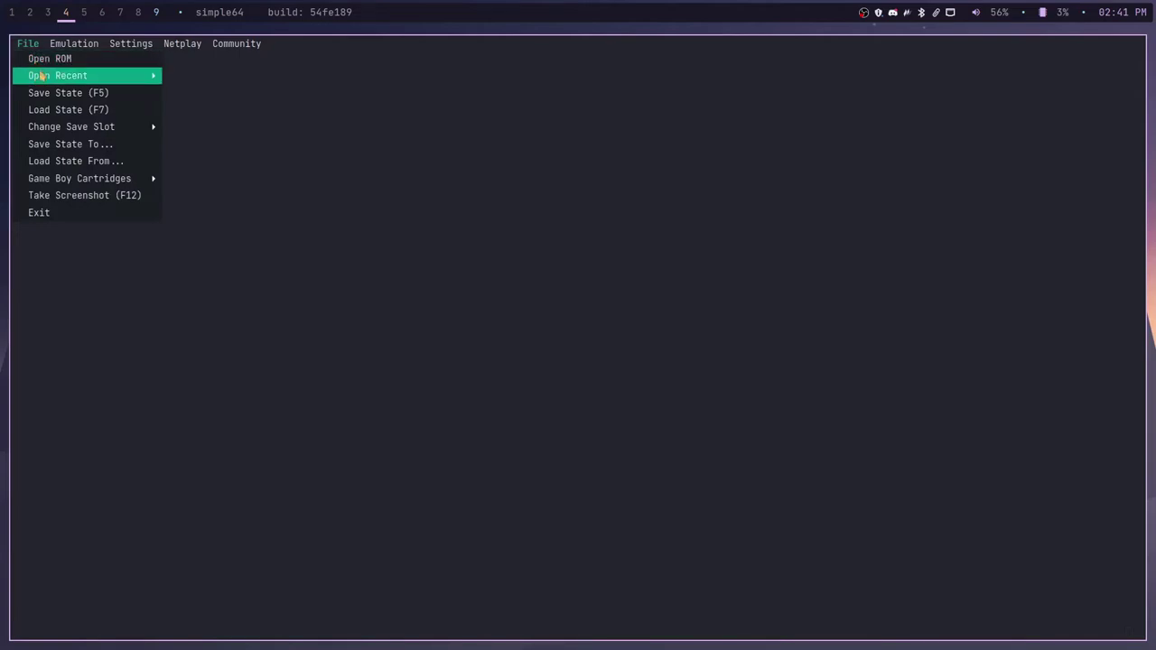
mouse_move(42, 80)
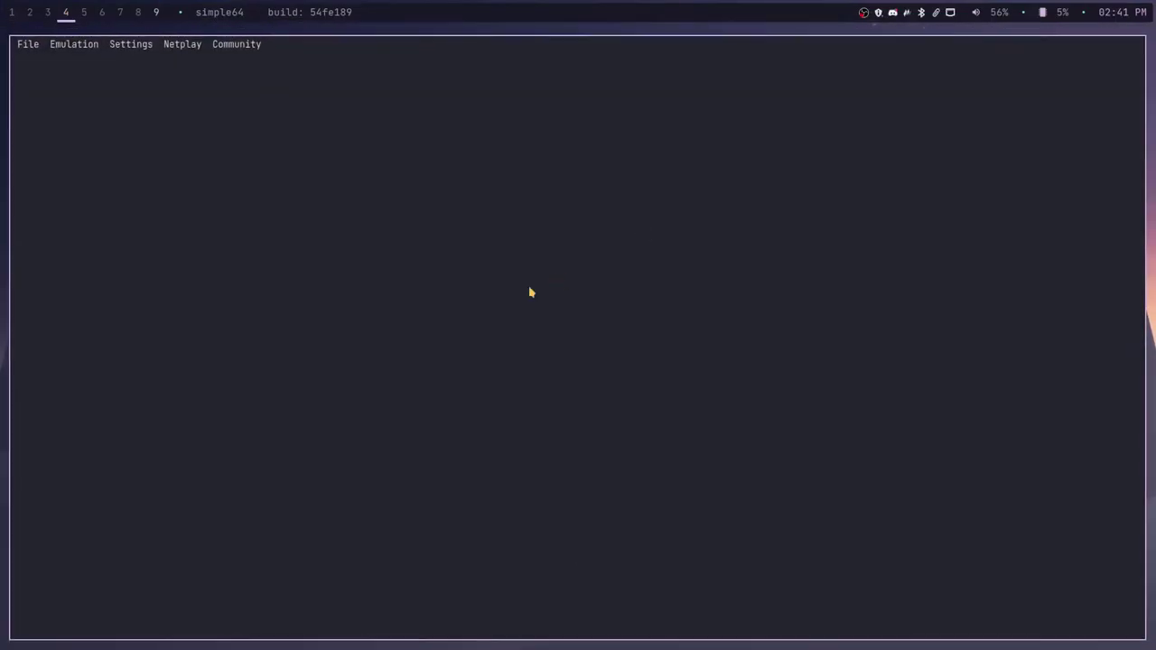
left_click(31, 45)
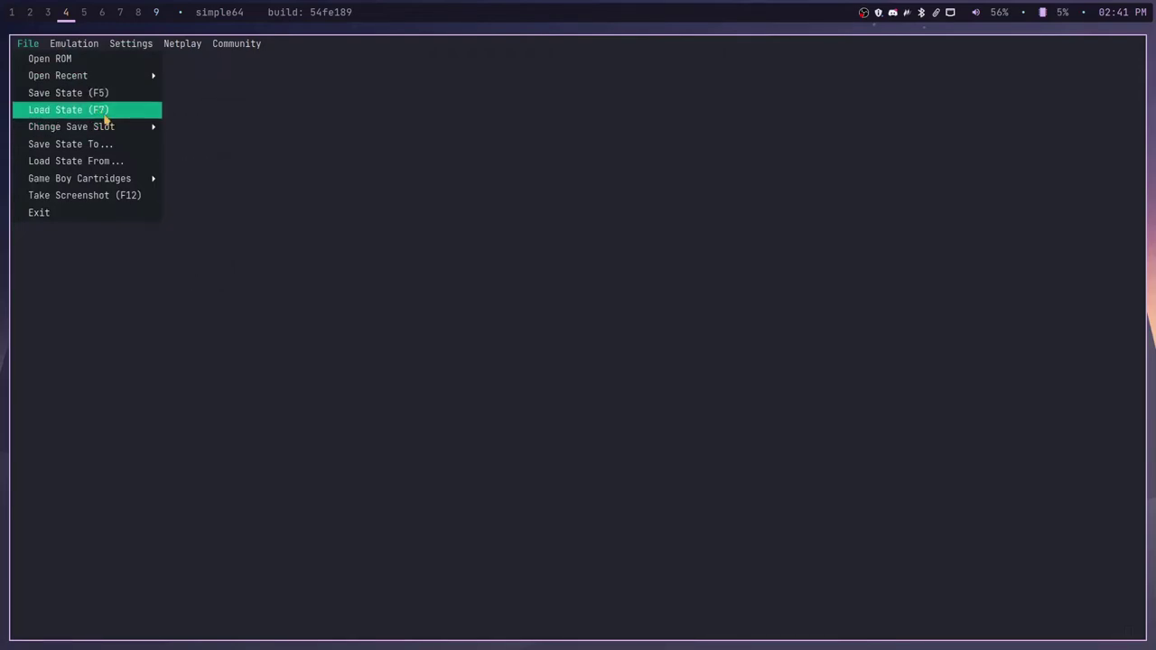
mouse_move(90, 76)
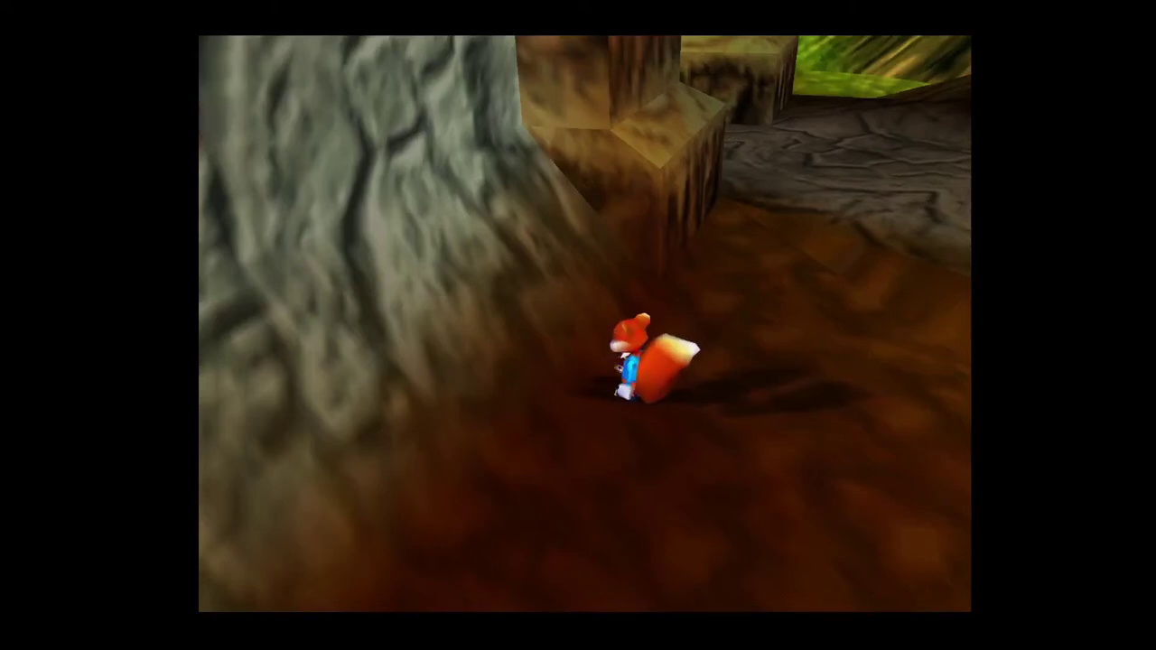
key("Up")
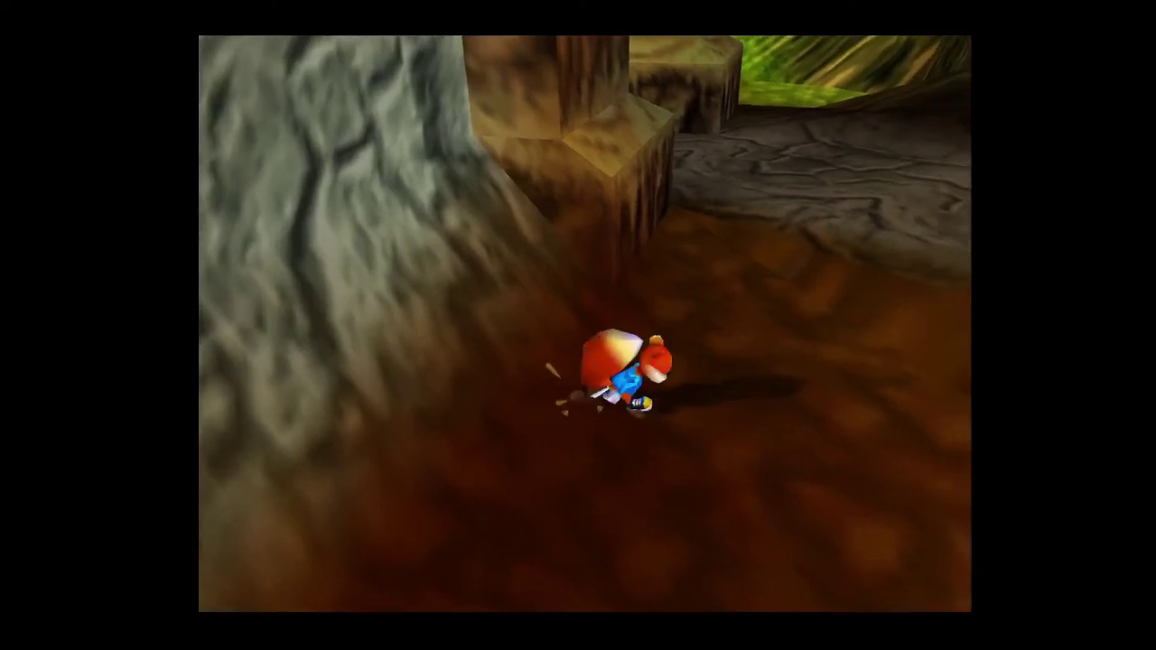
key("Left")
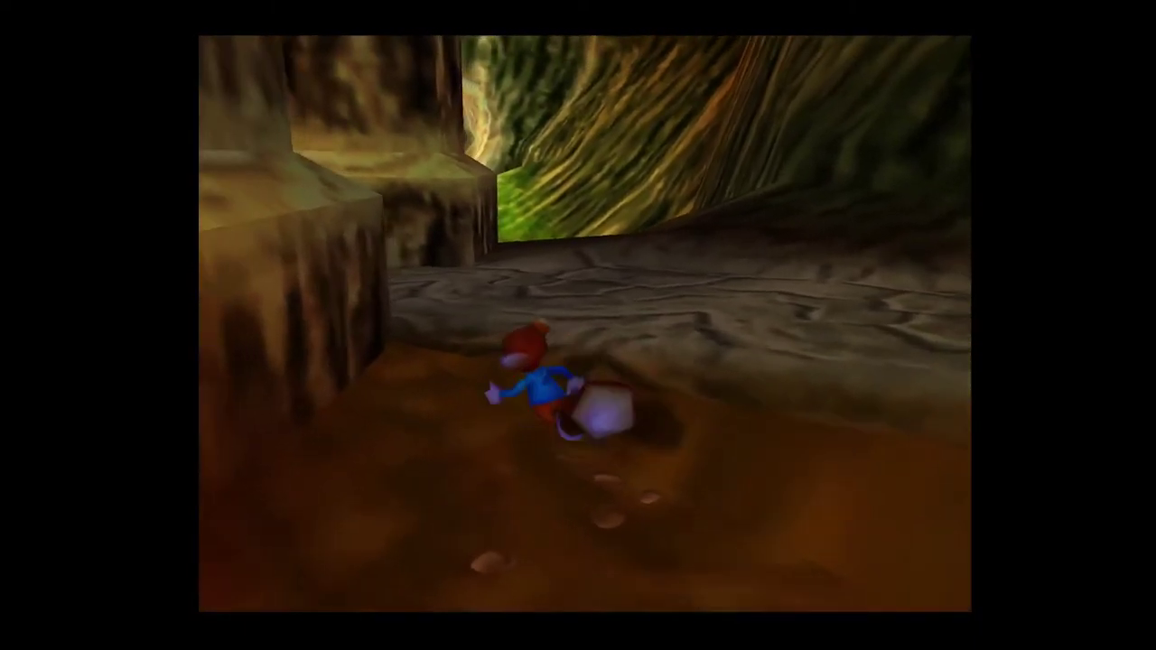
key("Up")
key("Left")
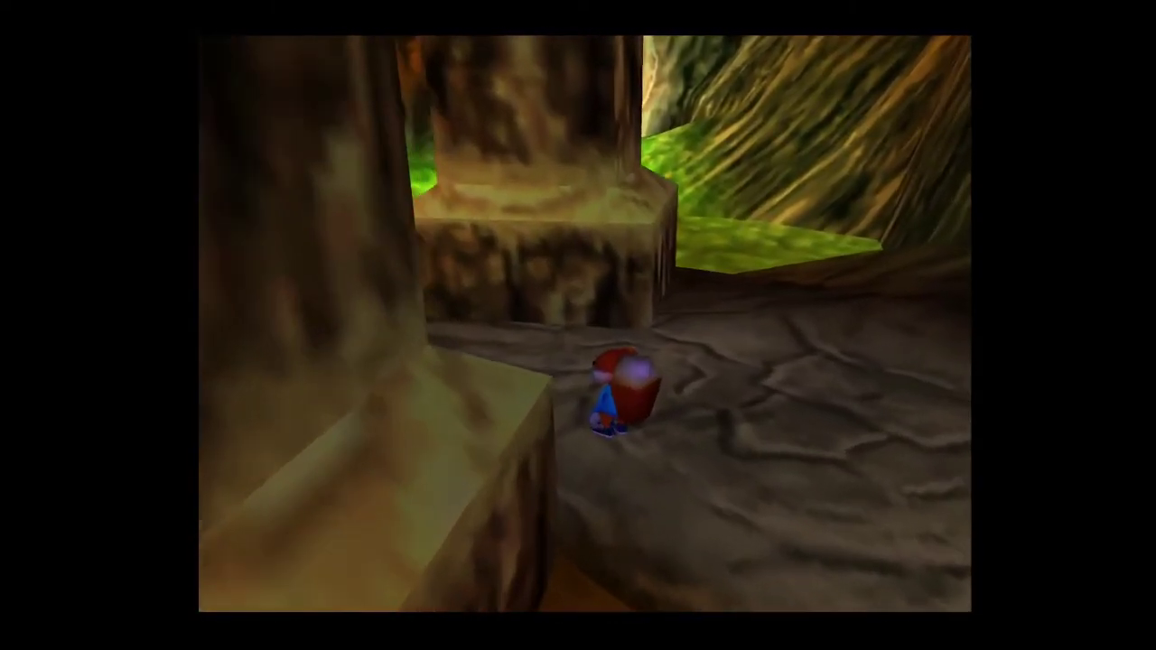
Leave the game, look over the available save slots, and exit simple64
key("Escape")
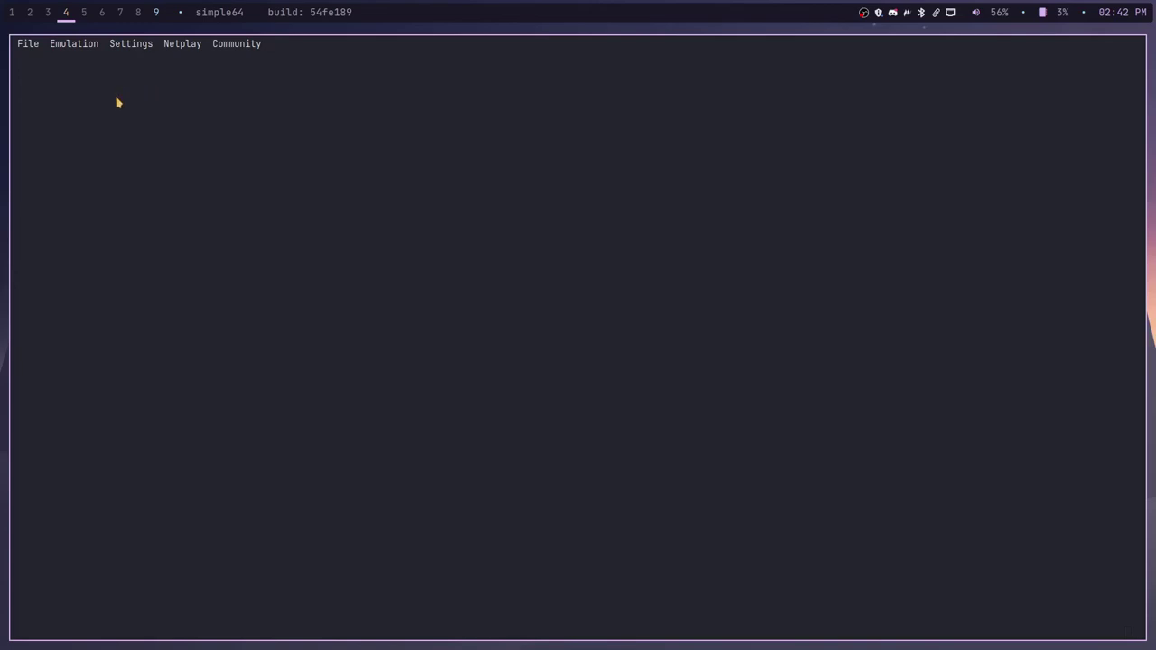
left_click(20, 44)
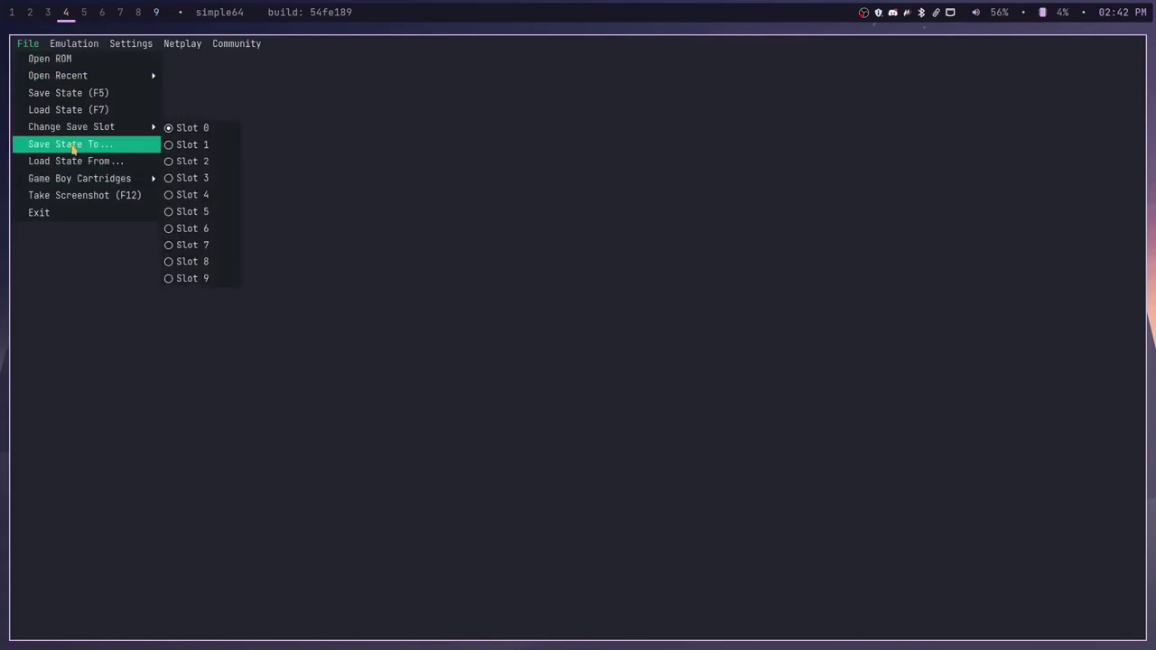
left_click(58, 219)
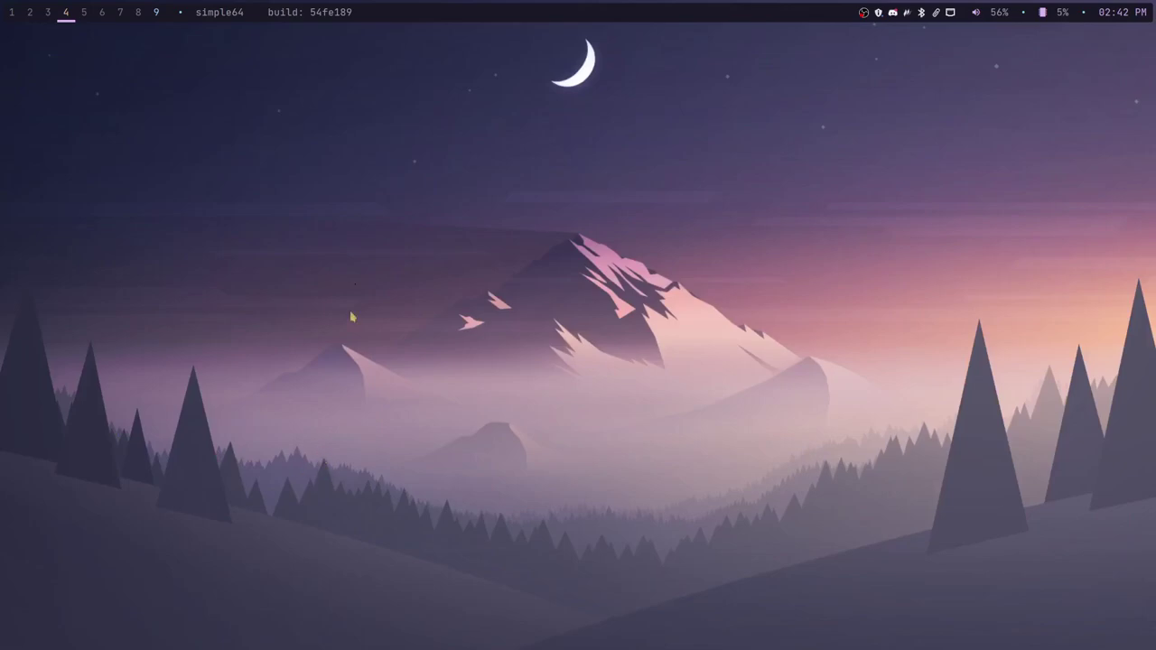